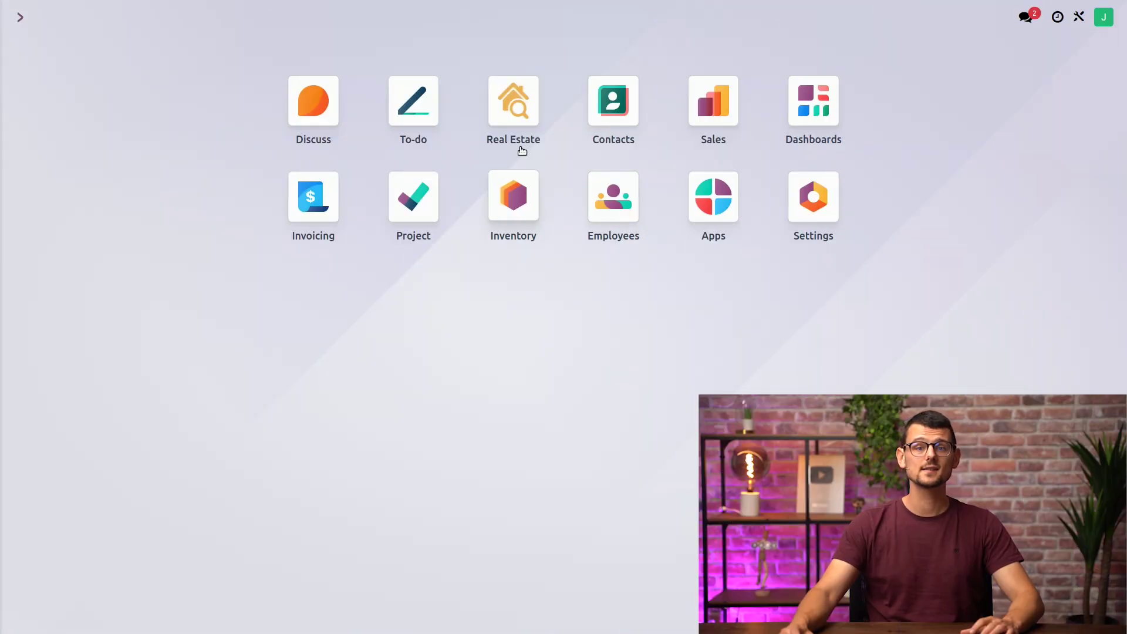
Open the Real Estate Properties form view for editing in Odoo Studio from its Views list
click(516, 109)
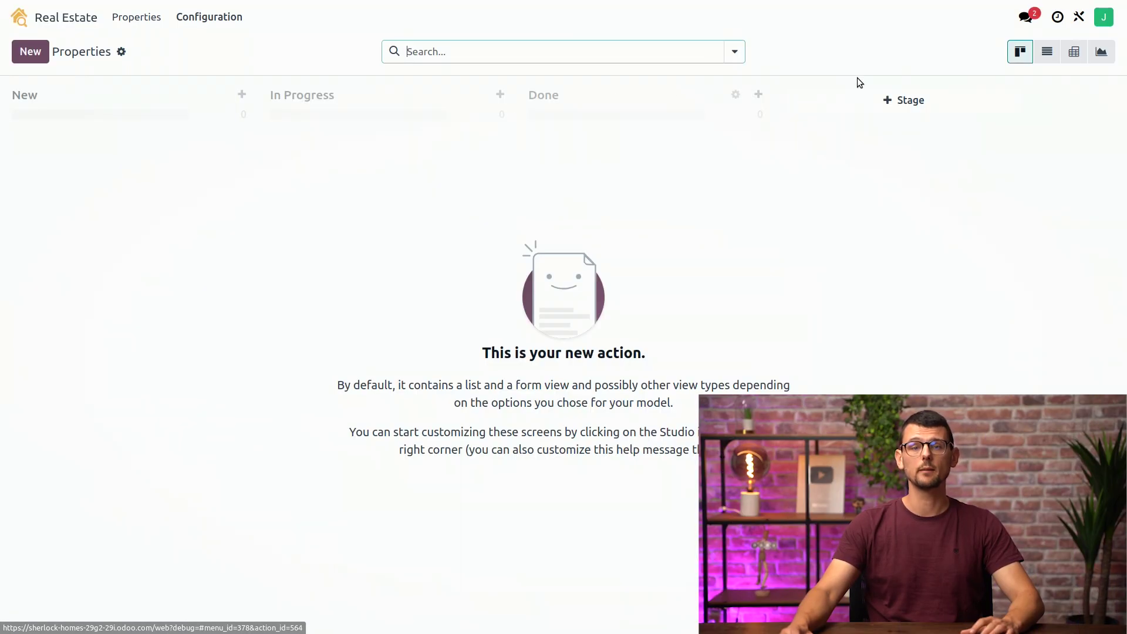
click(1079, 14)
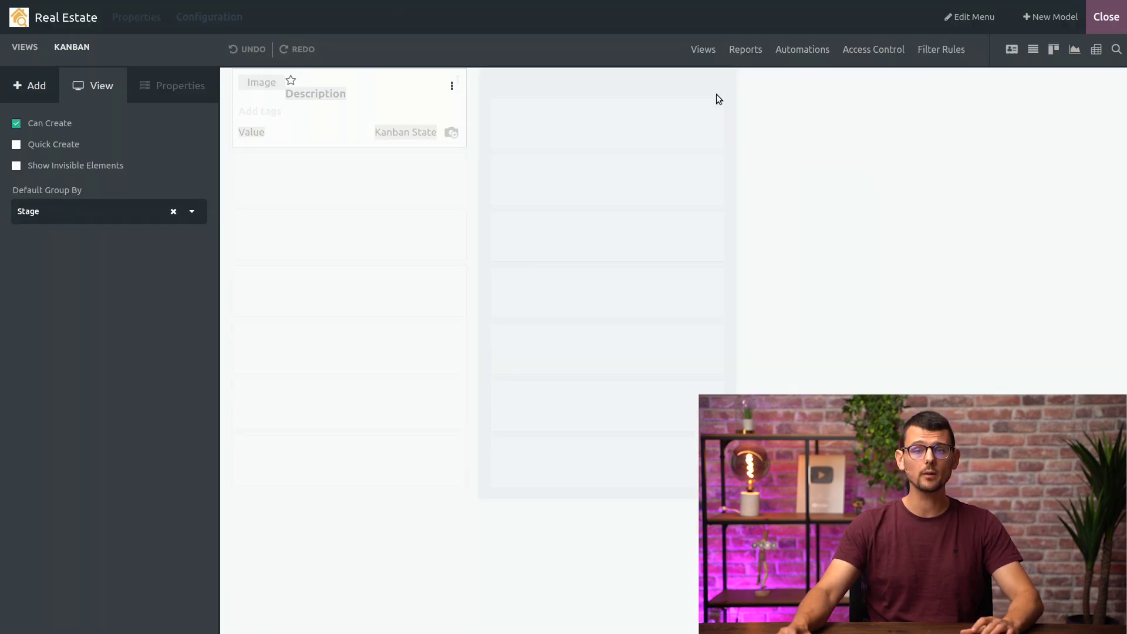
click(711, 48)
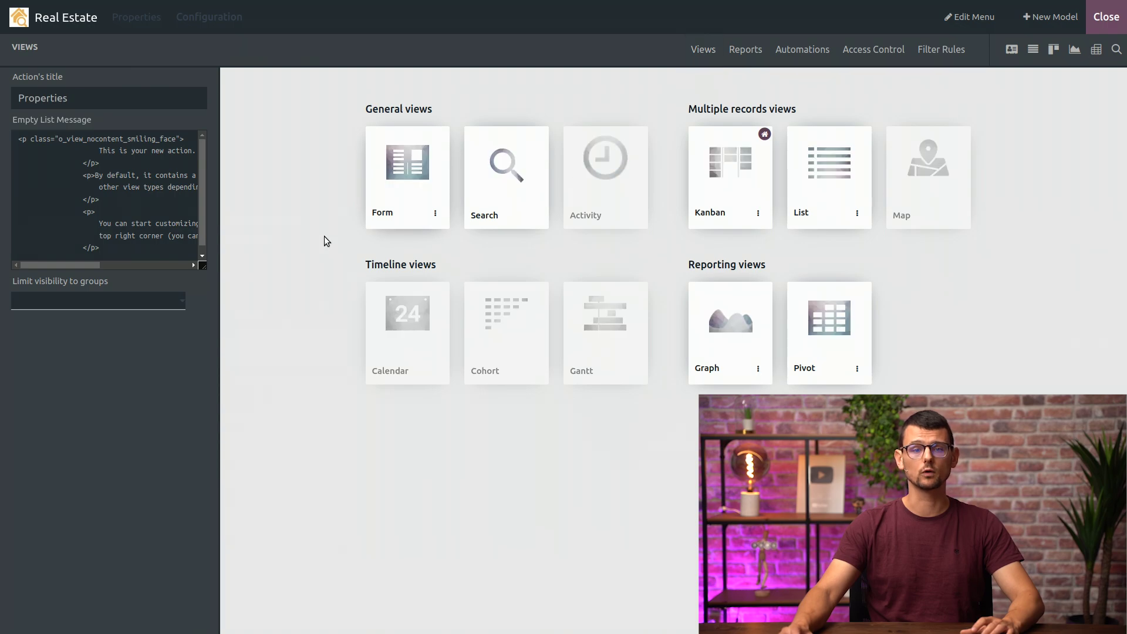
click(400, 191)
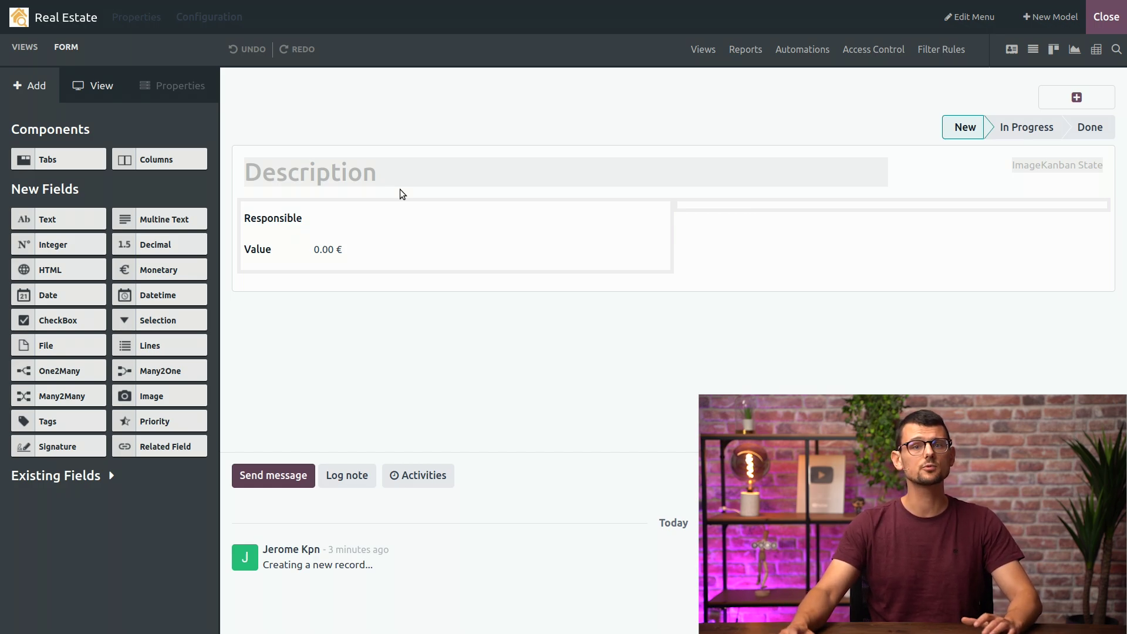
Add a selection field below Value with the options For Rent and For Sale
drag(145, 320, 376, 273)
text(For Rent)
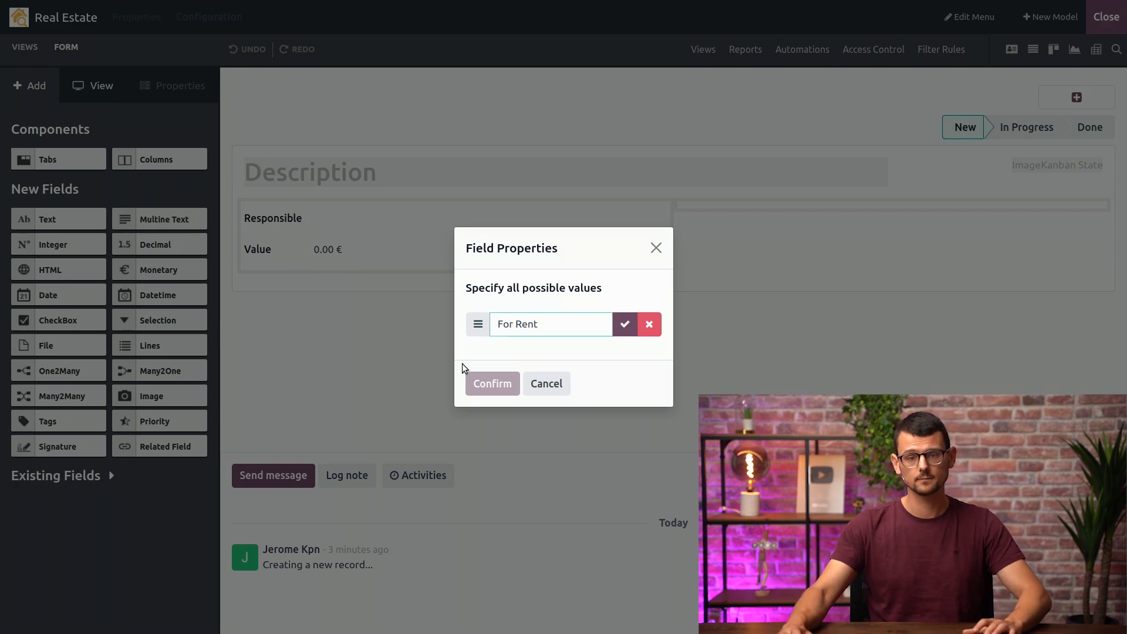
click(630, 316)
click(569, 330)
text(F)
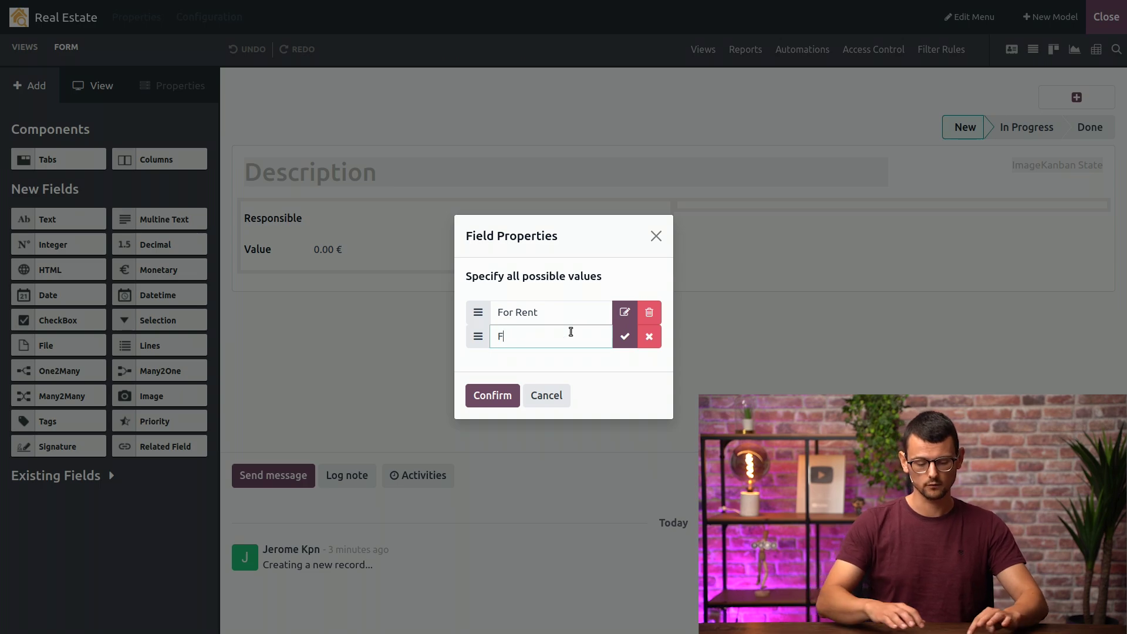
text(or Sale)
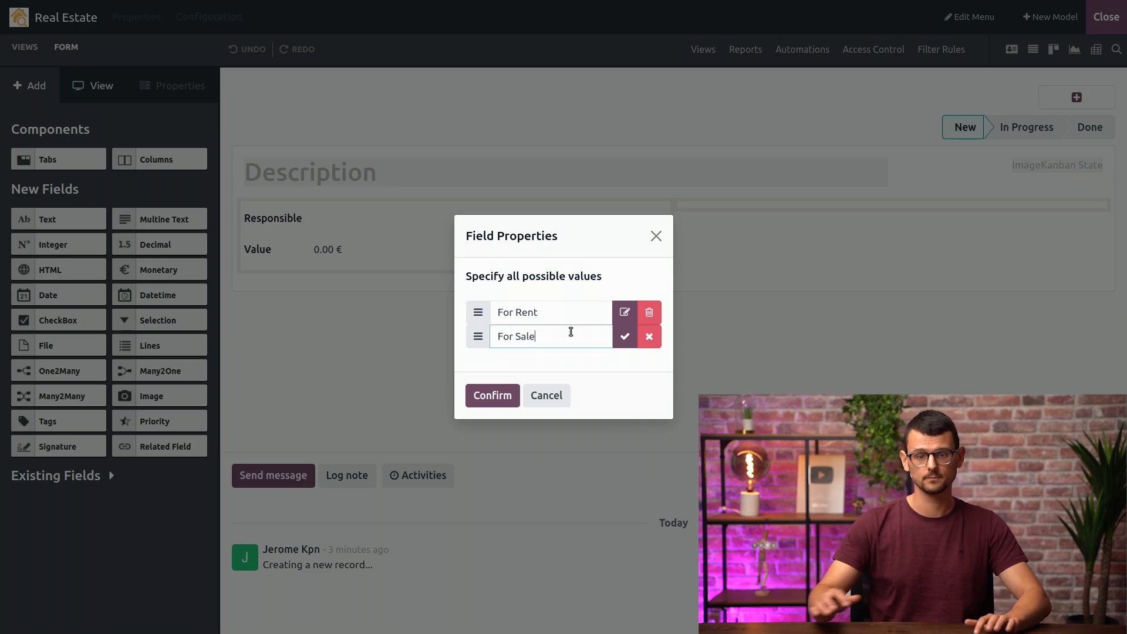
click(492, 393)
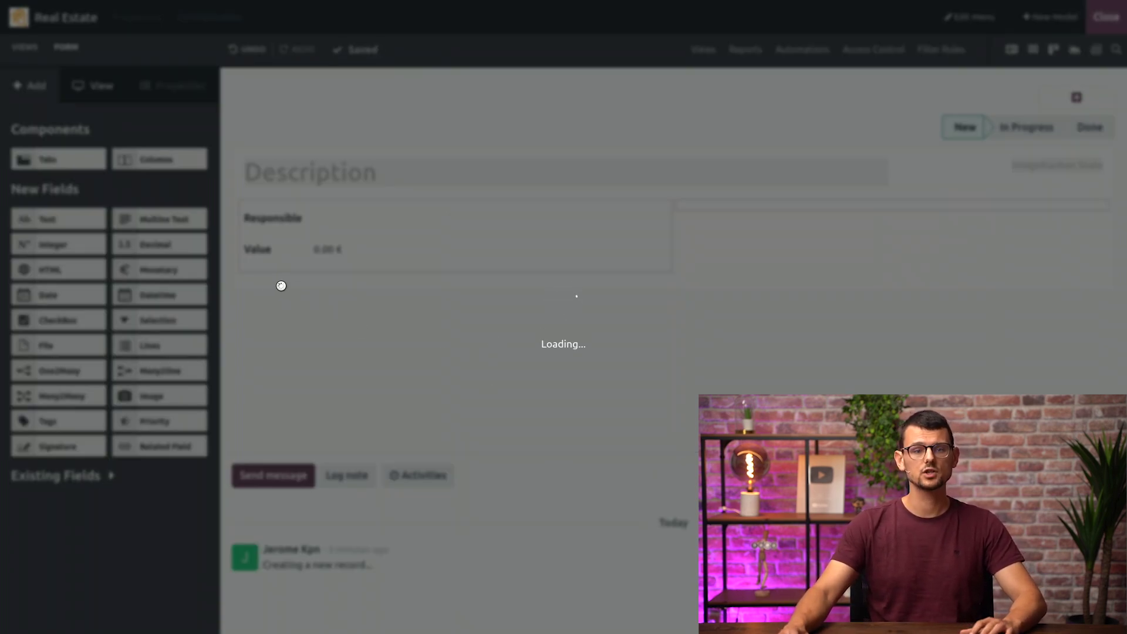
Label the new selection field 'Rent or Sale?'
double_click(51, 221)
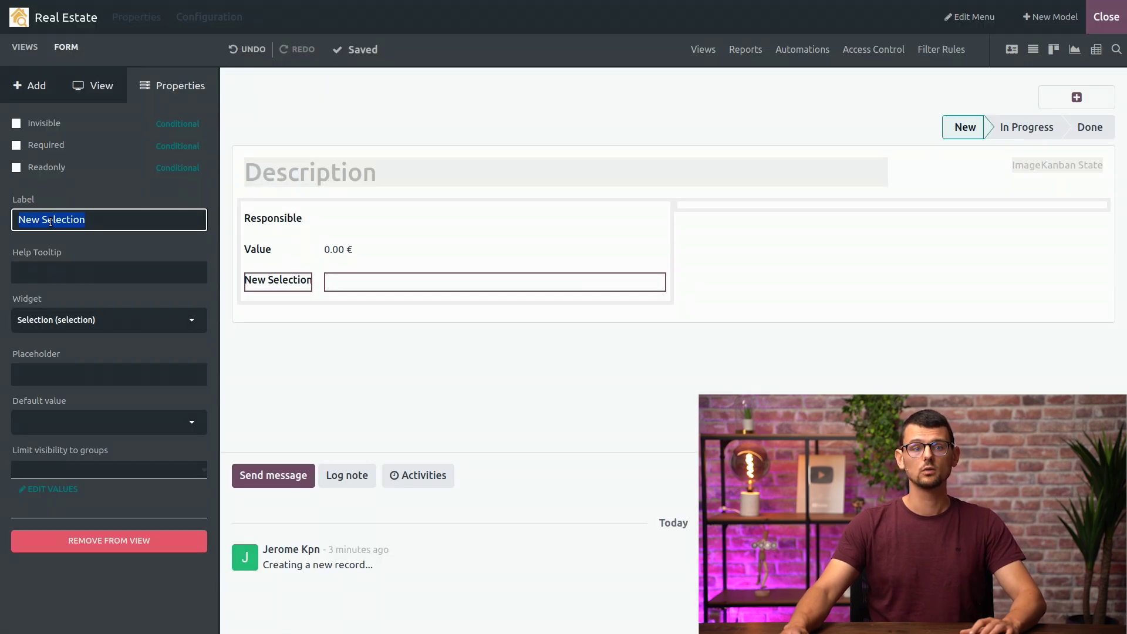
key(ctrl+a)
text(Ren)
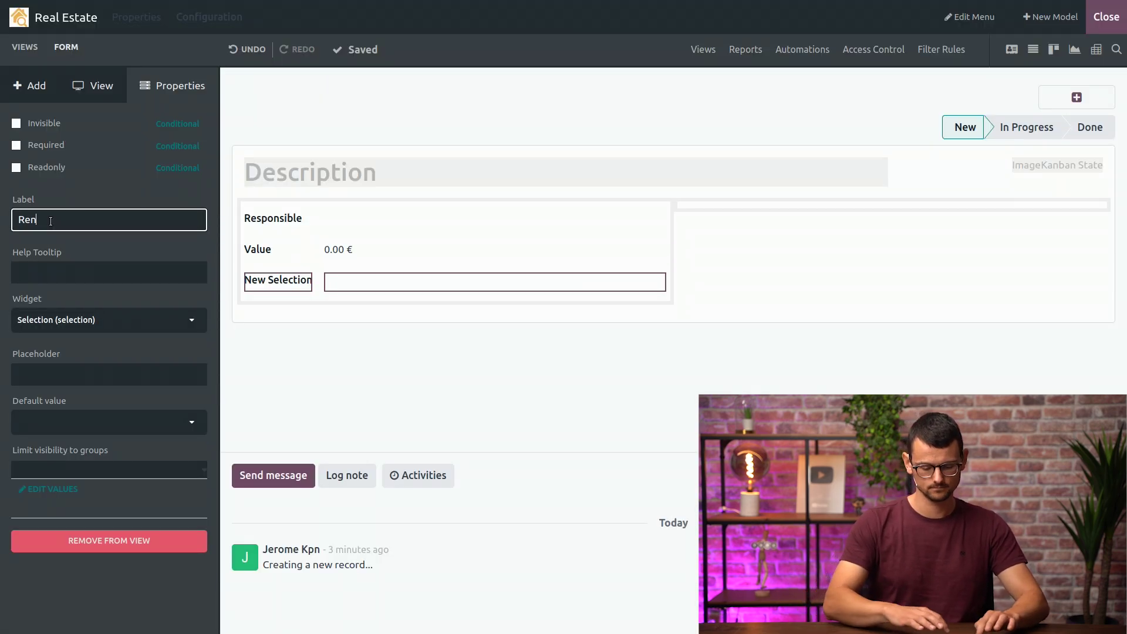
text(t or Sale?)
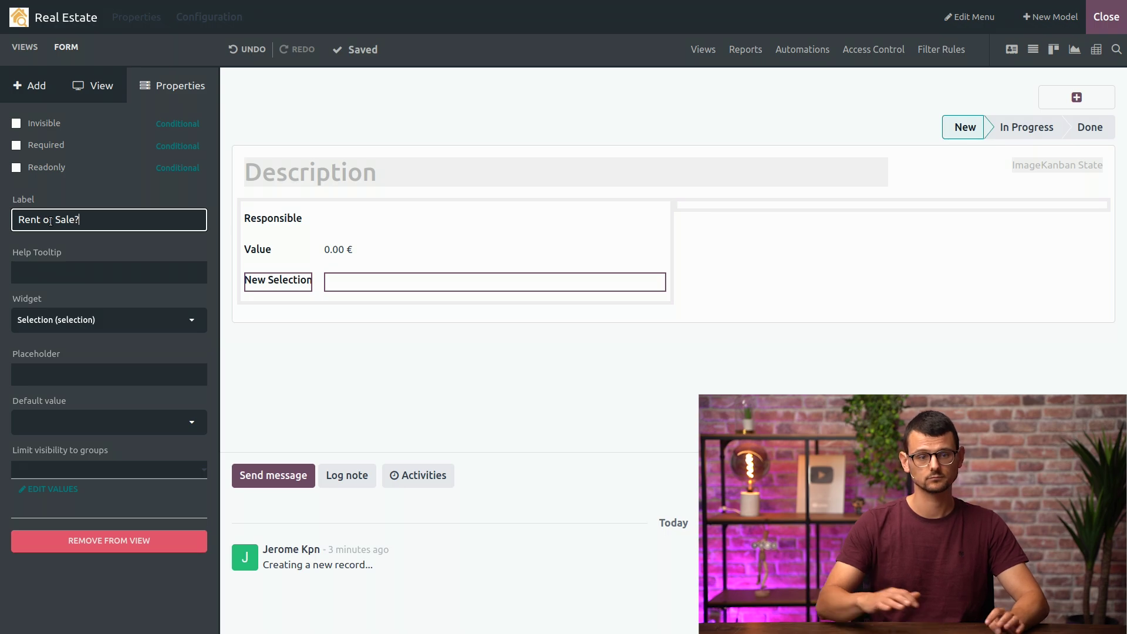
click(322, 351)
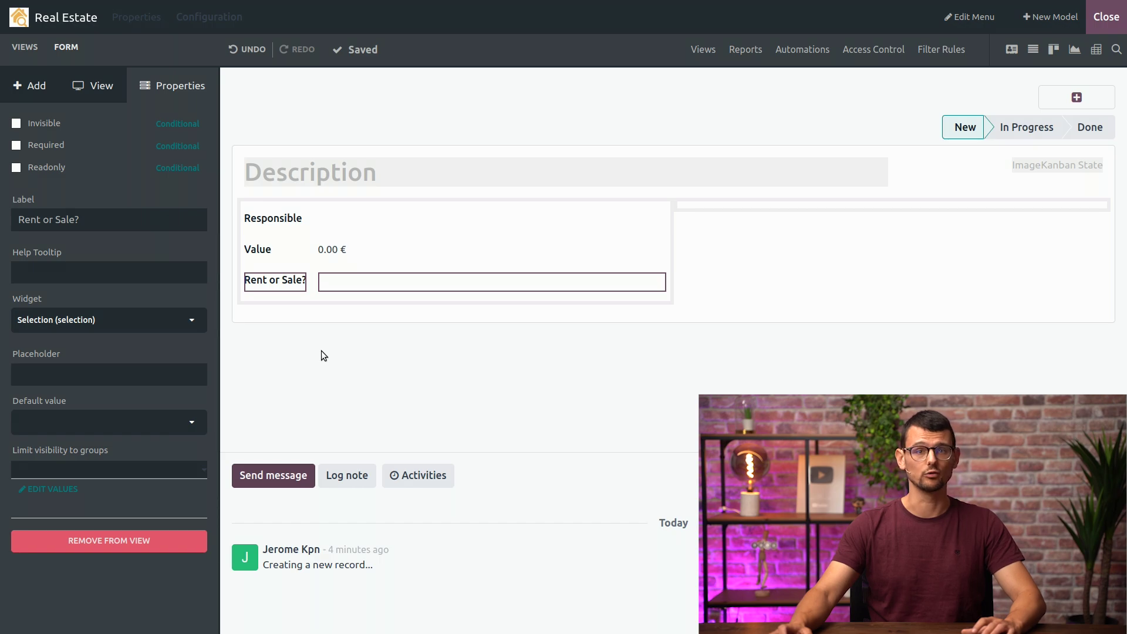
Add a many-to-one field related to Contact below Rent or Sale?
click(17, 97)
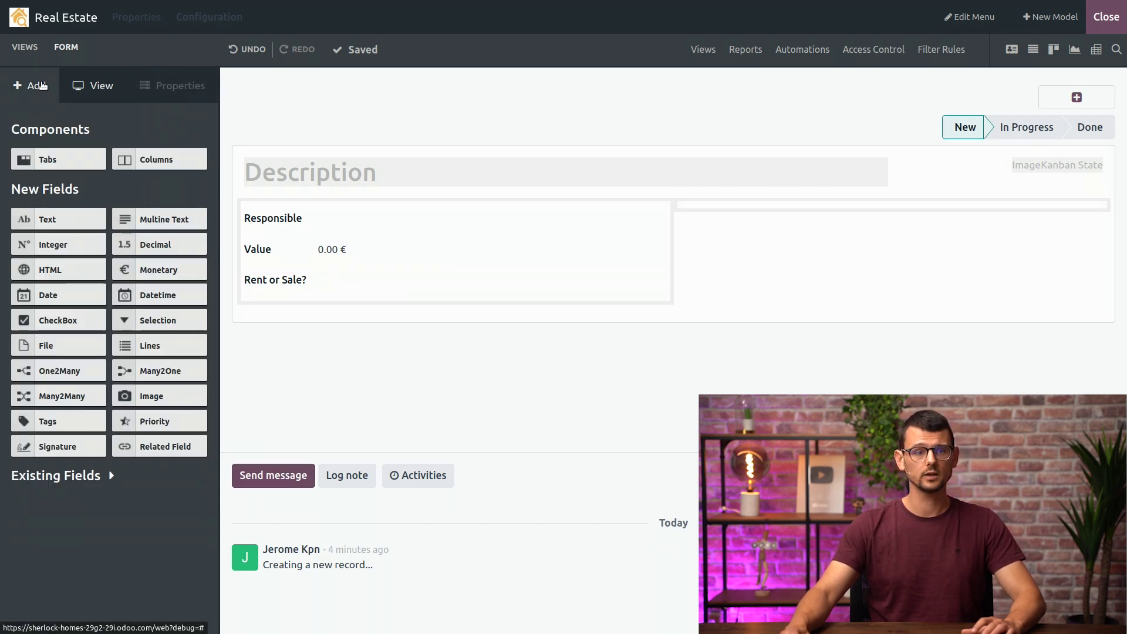
drag(162, 371, 378, 298)
click(509, 323)
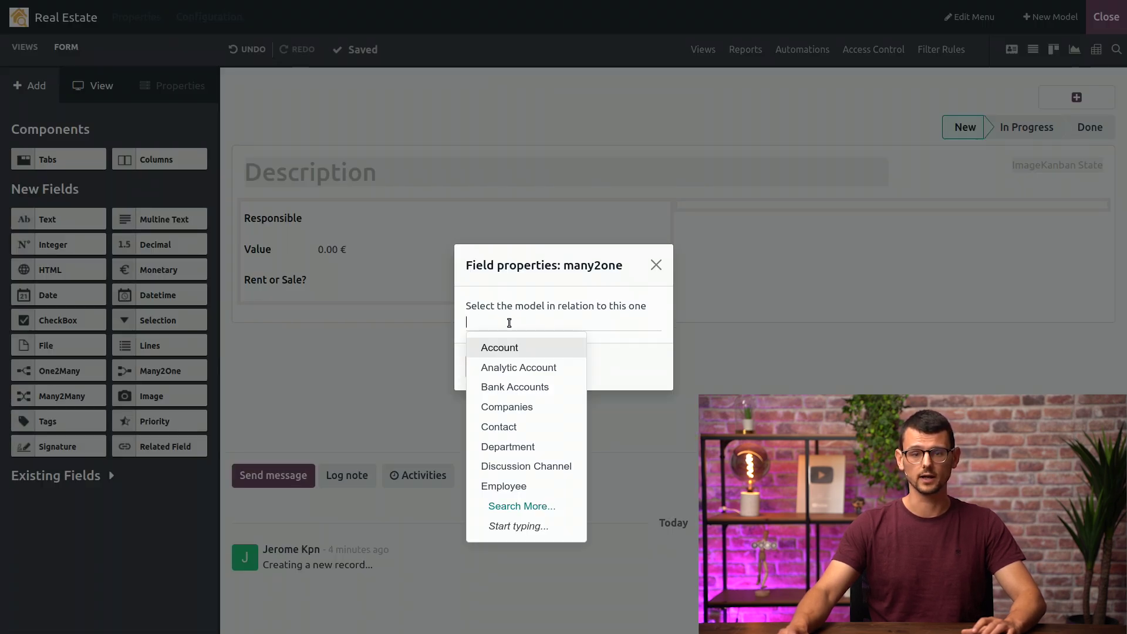
text(contact)
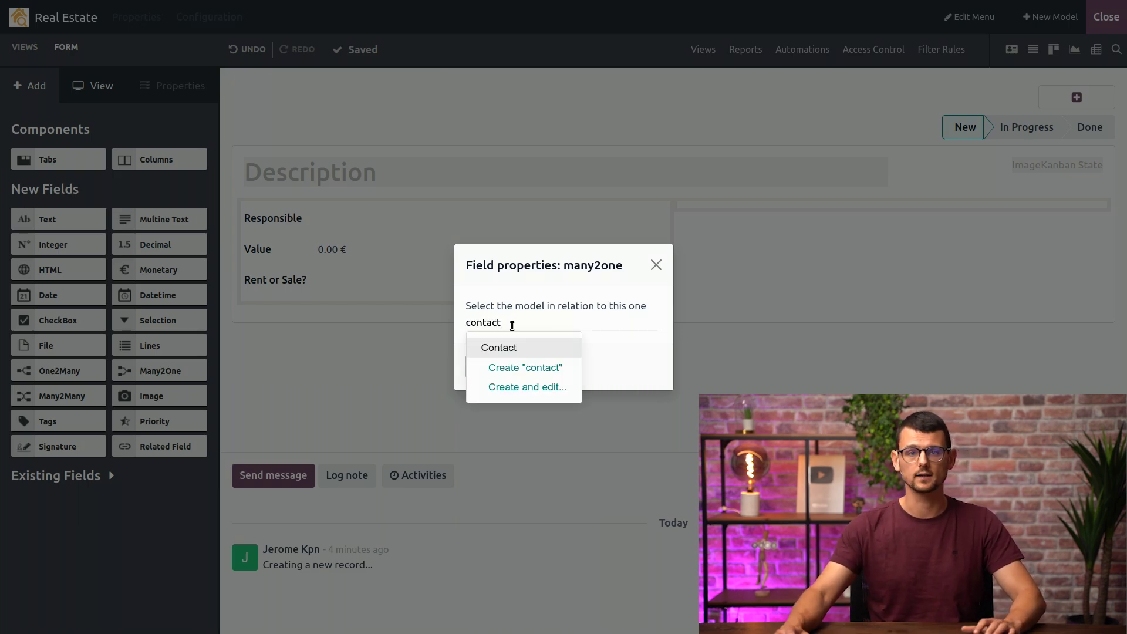
click(510, 347)
click(506, 381)
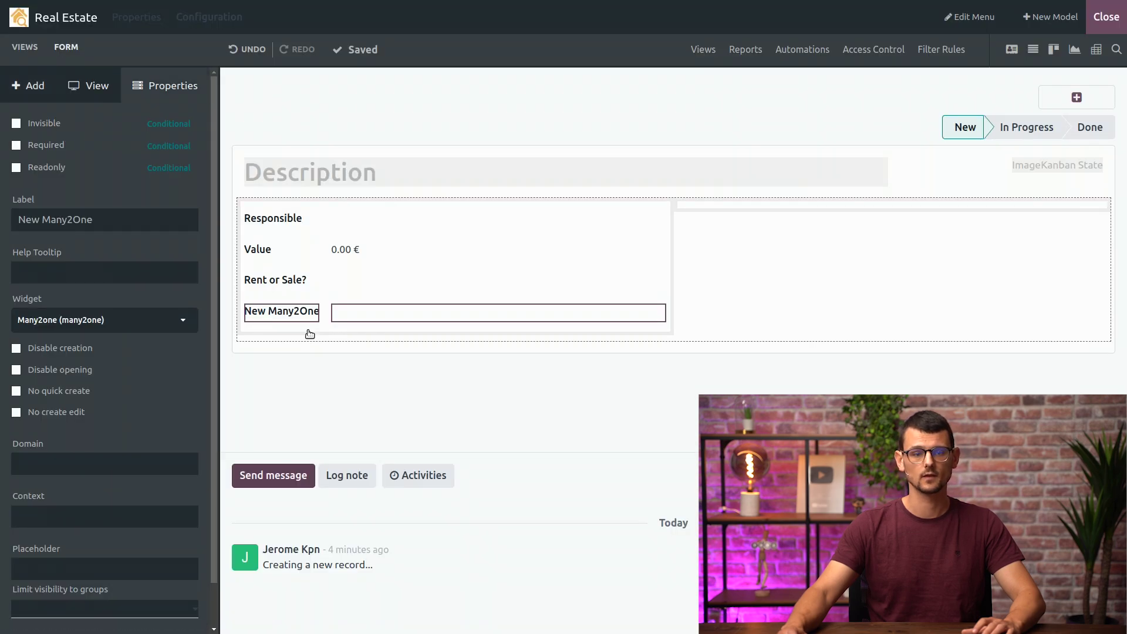
Label the new field 'Owner' and make it required
click(148, 213)
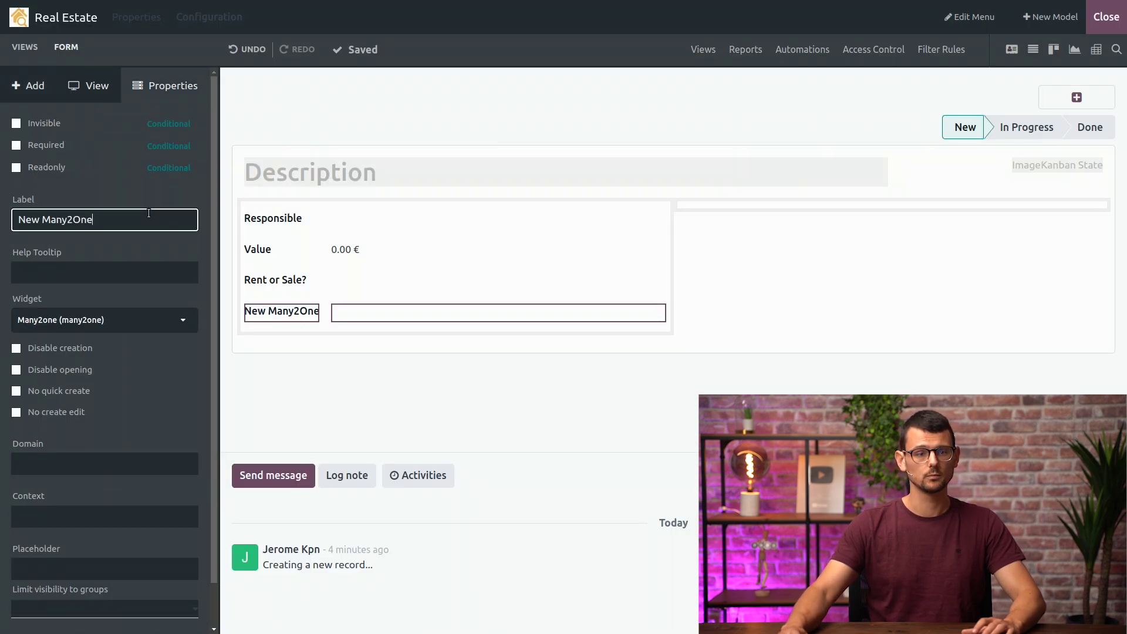
text(Owner)
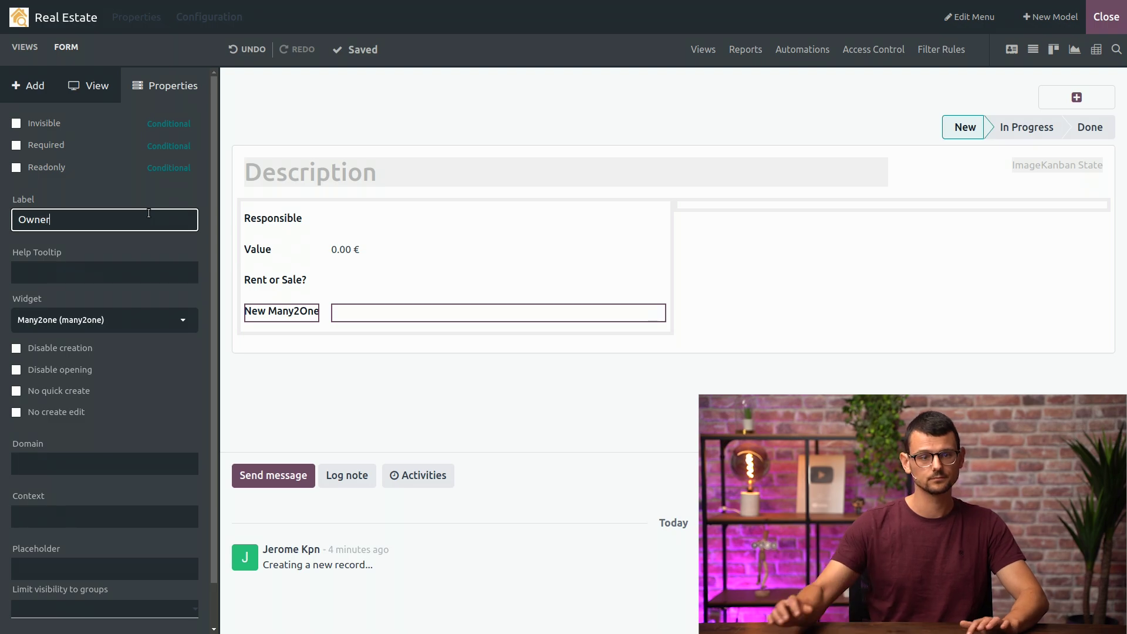
click(337, 290)
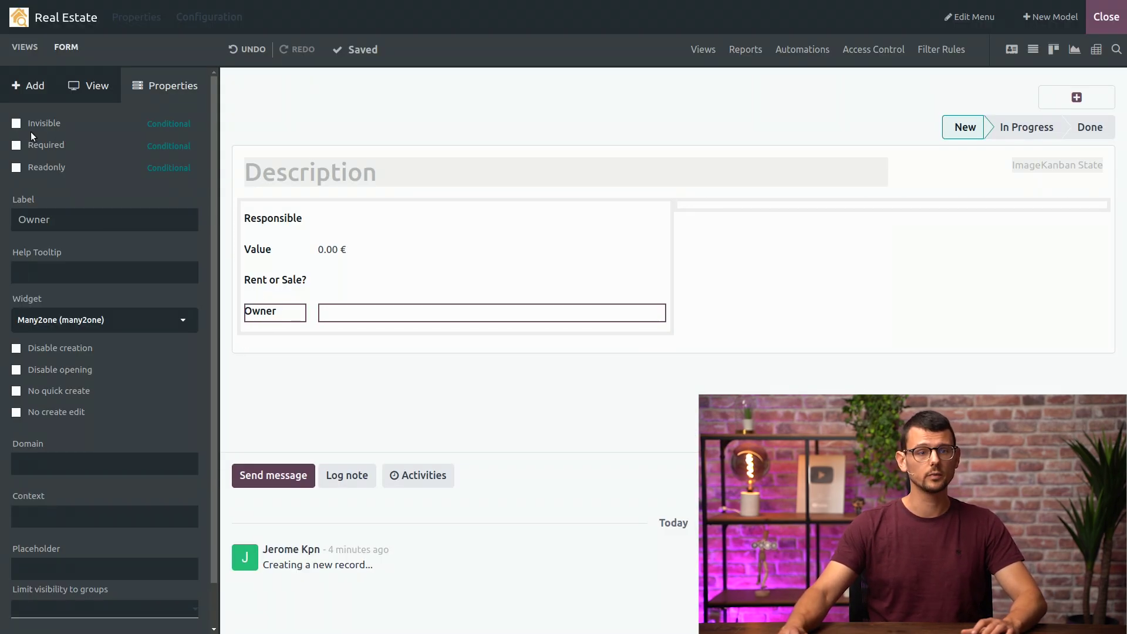
click(37, 148)
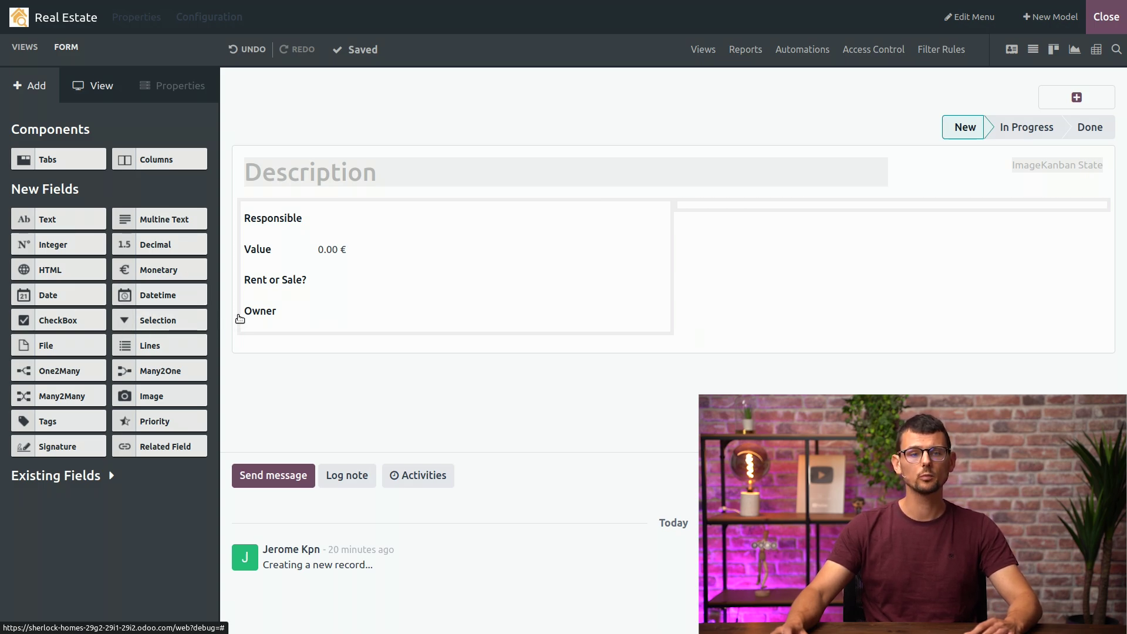
Move Owner to the right-hand column and add a related Owner > Email field beneath it
drag(251, 310, 717, 219)
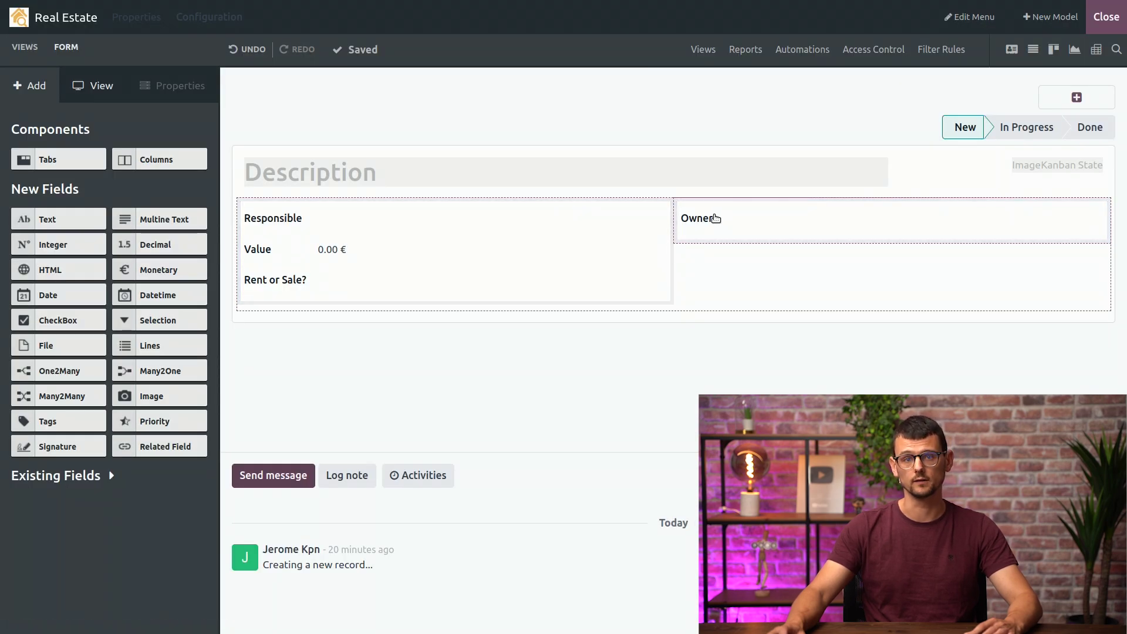
drag(145, 446, 704, 246)
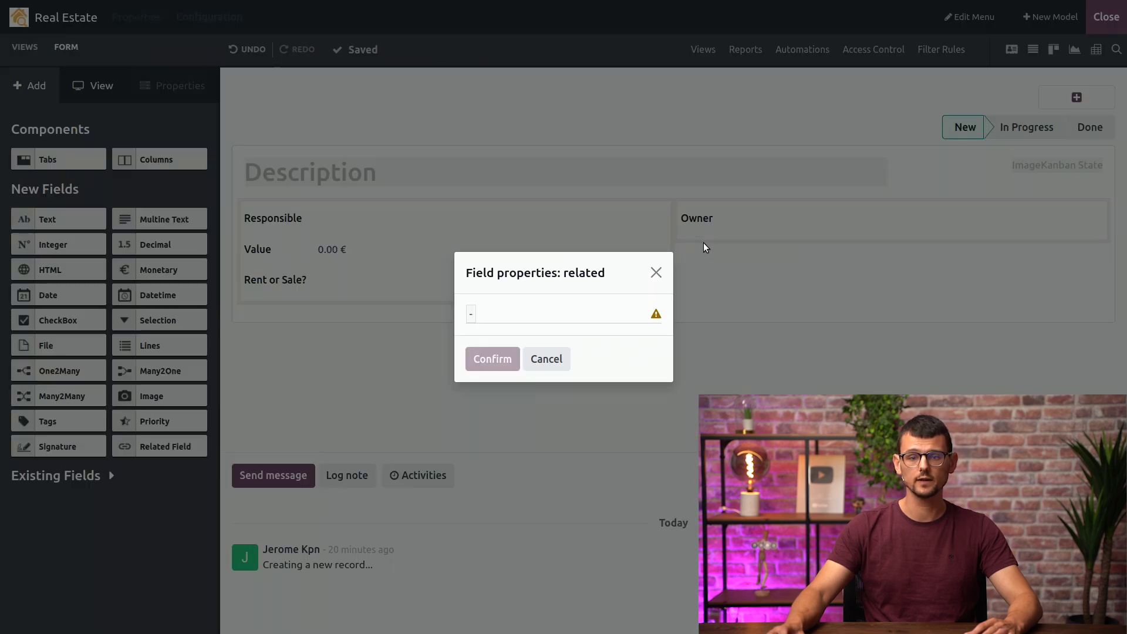
click(517, 315)
text(Own)
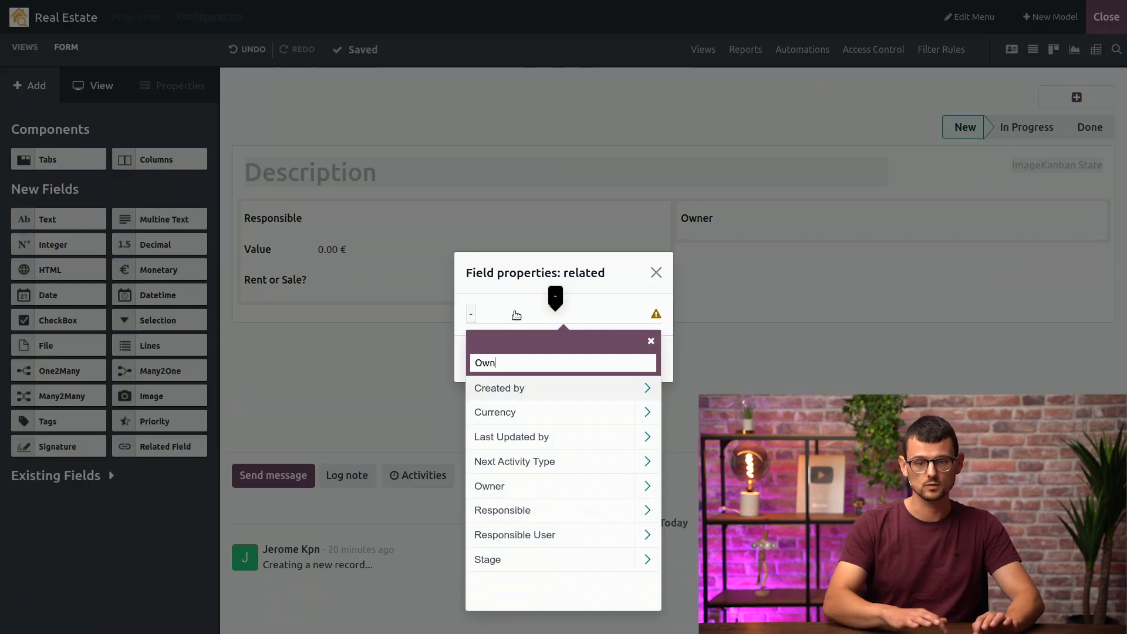
text(er)
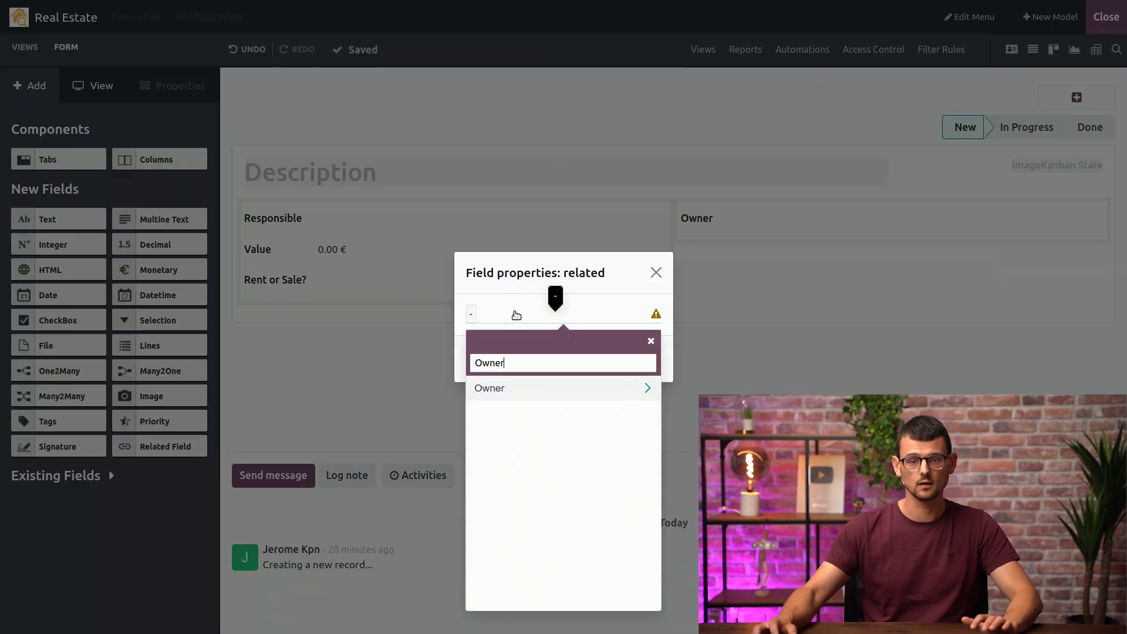
click(648, 389)
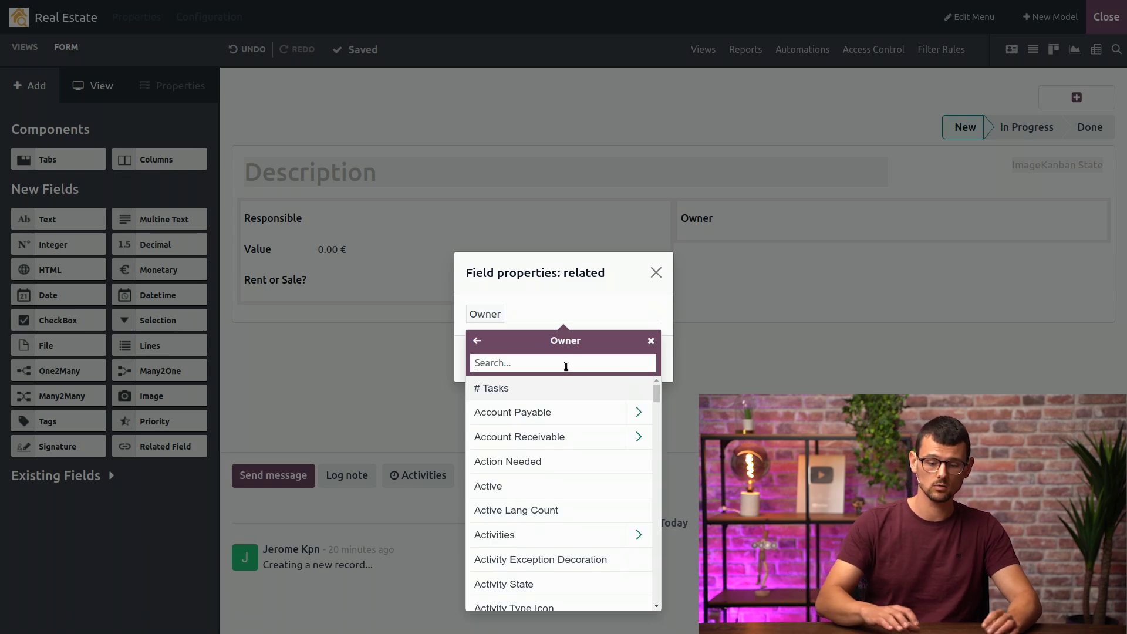
text(Email)
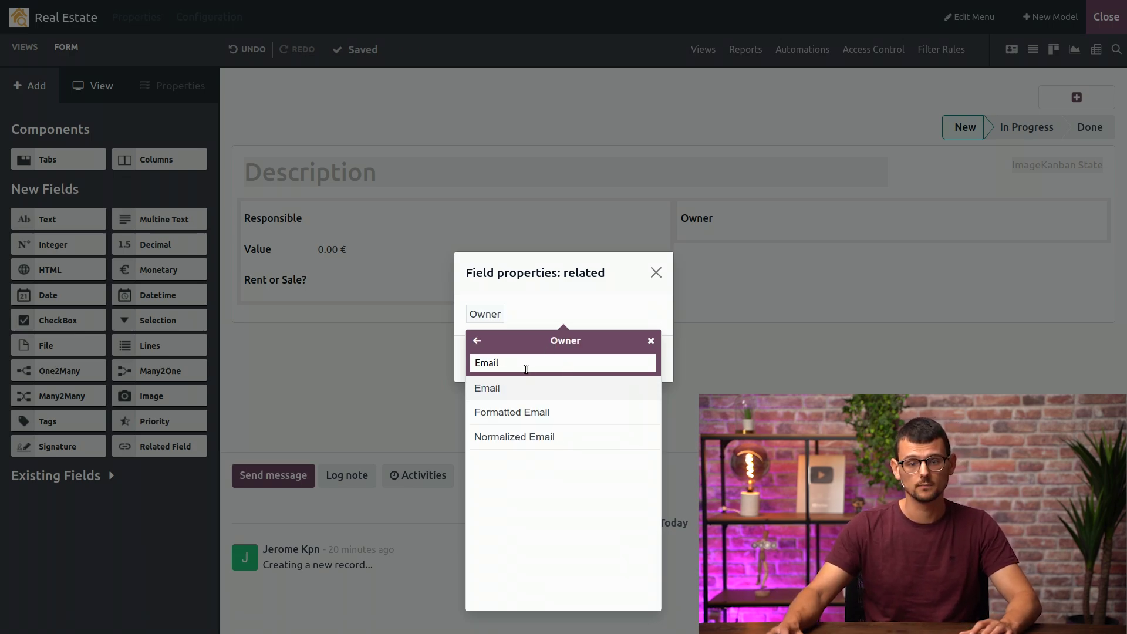
click(519, 394)
click(480, 355)
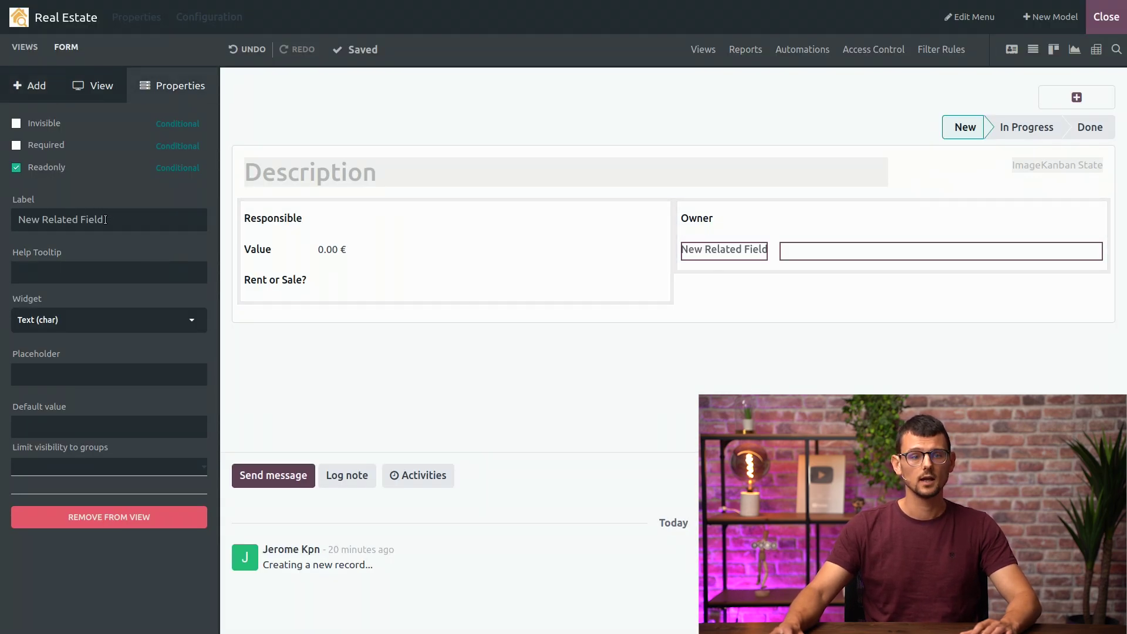
Label the related field 'Email'
triple_click(109, 220)
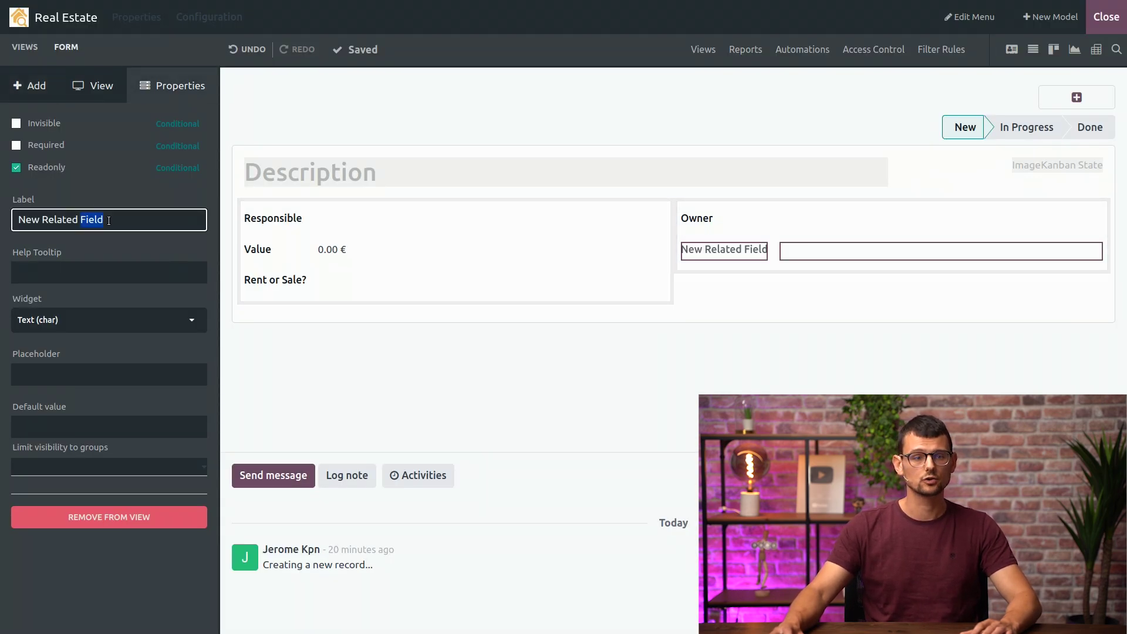
text(Email)
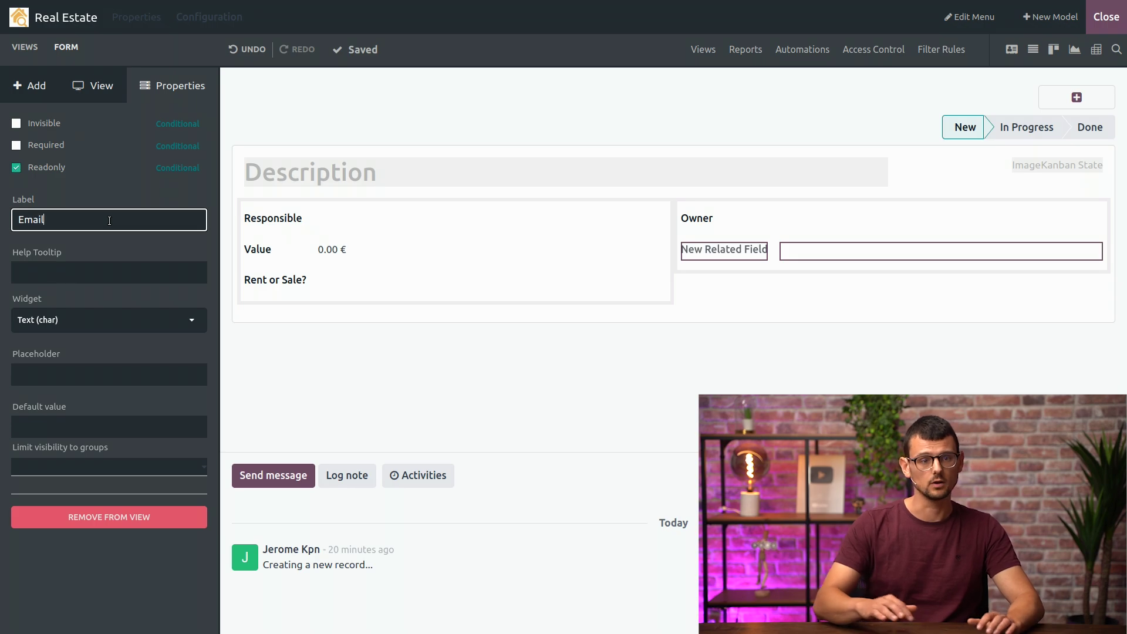
key(Return)
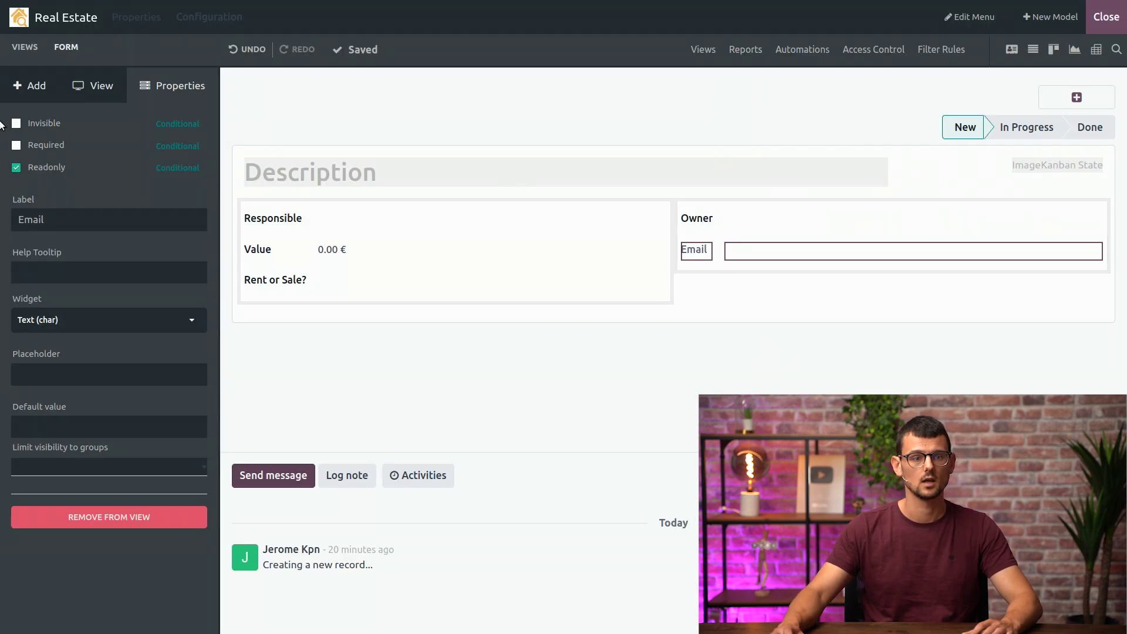
Add a related Owner > Phone field below Email
click(21, 85)
drag(147, 446, 713, 262)
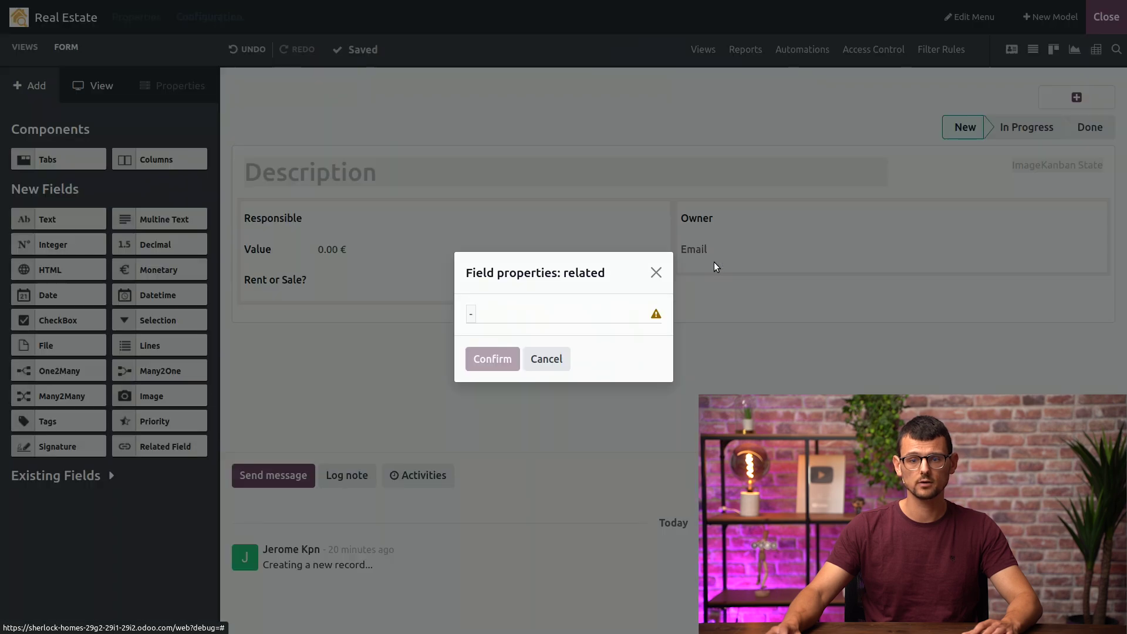
click(517, 309)
text(Owner)
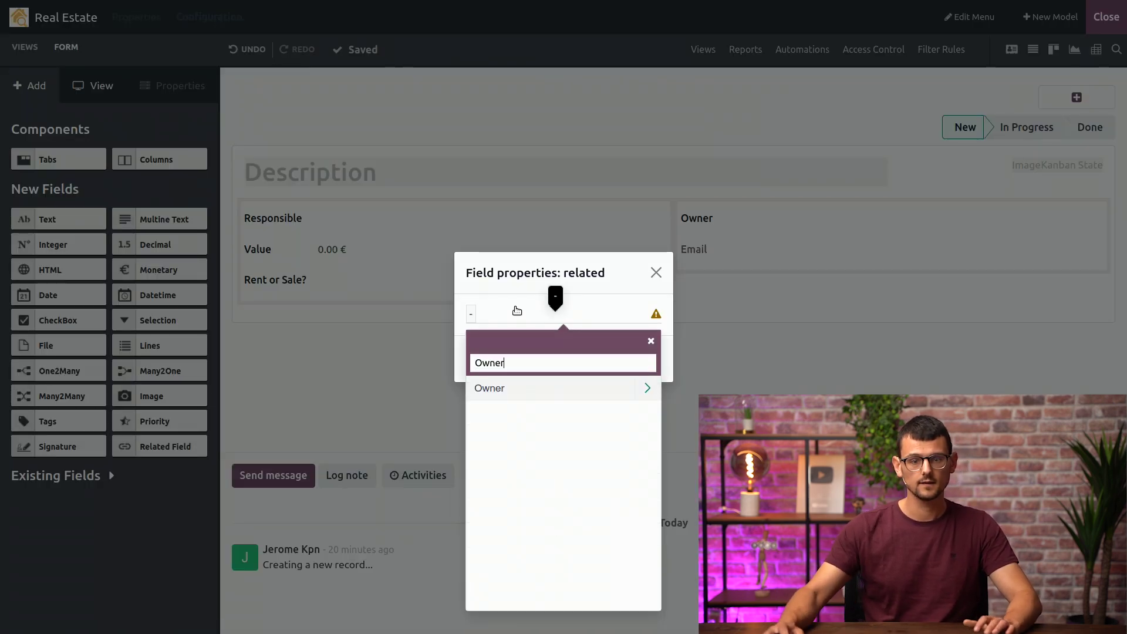
click(648, 388)
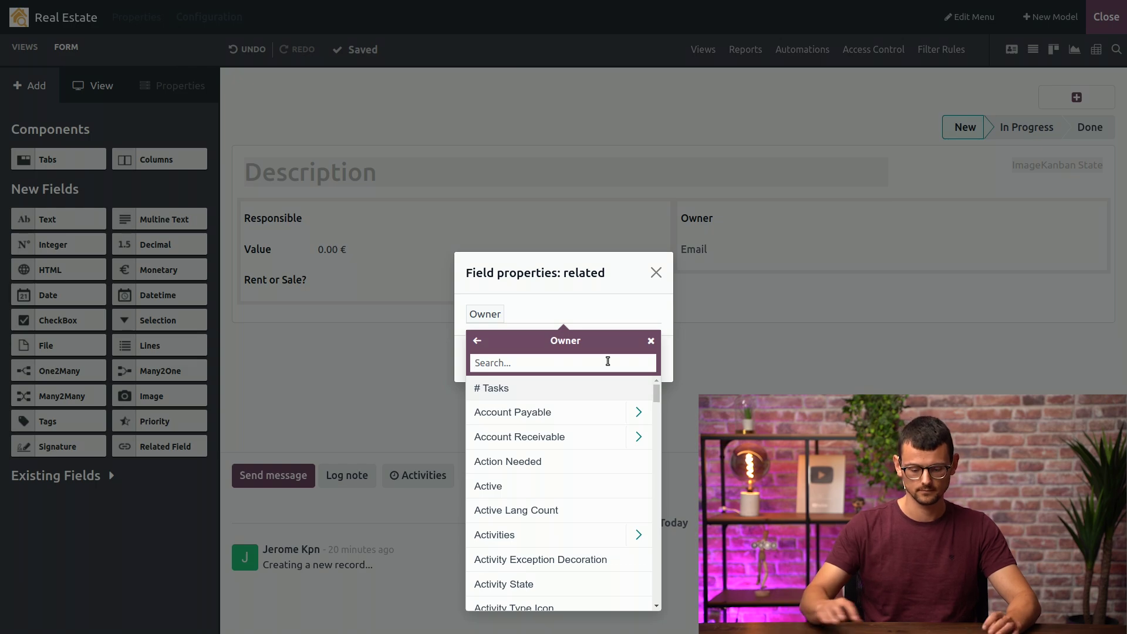
text(Phone)
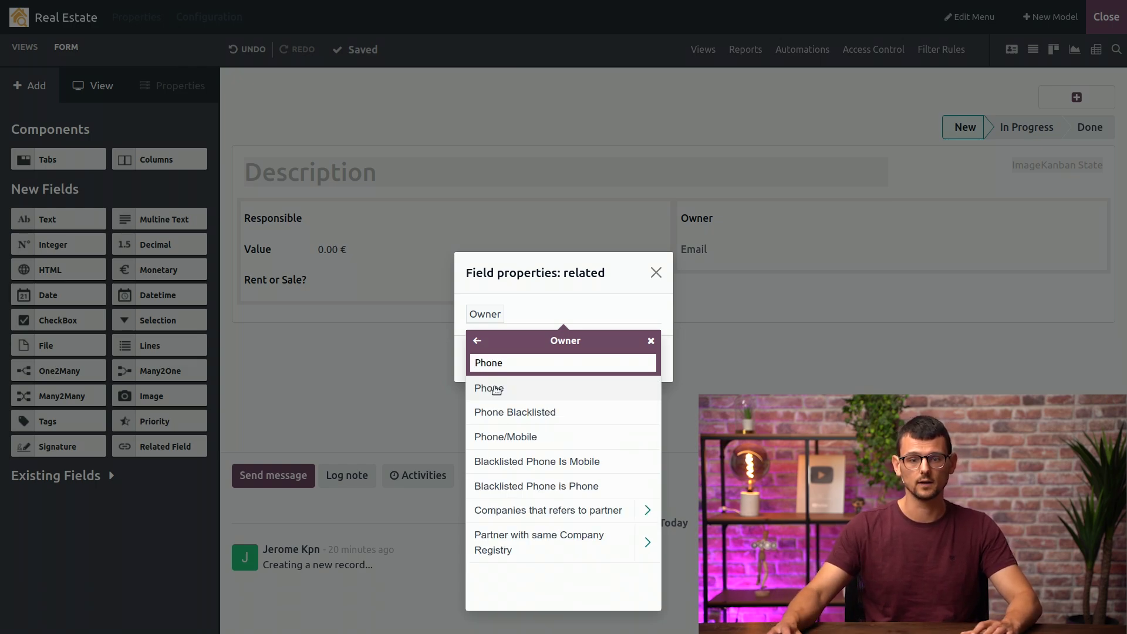
click(497, 389)
click(488, 356)
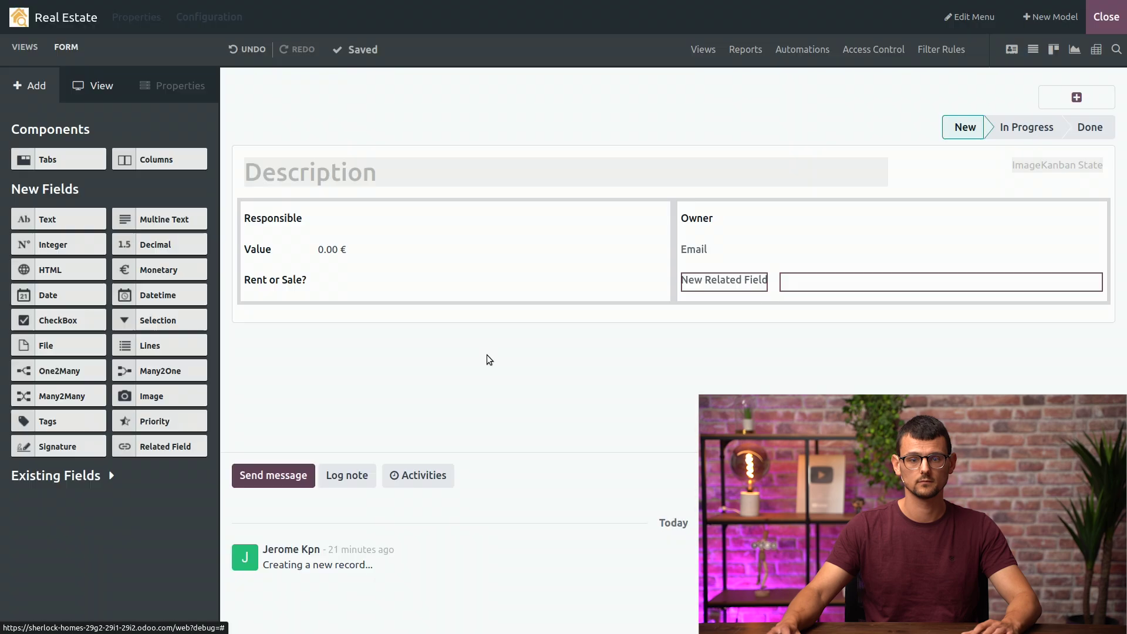
Label the related field 'Phone' and set its widget to Phone
double_click(147, 217)
triple_click(147, 217)
text(Phone)
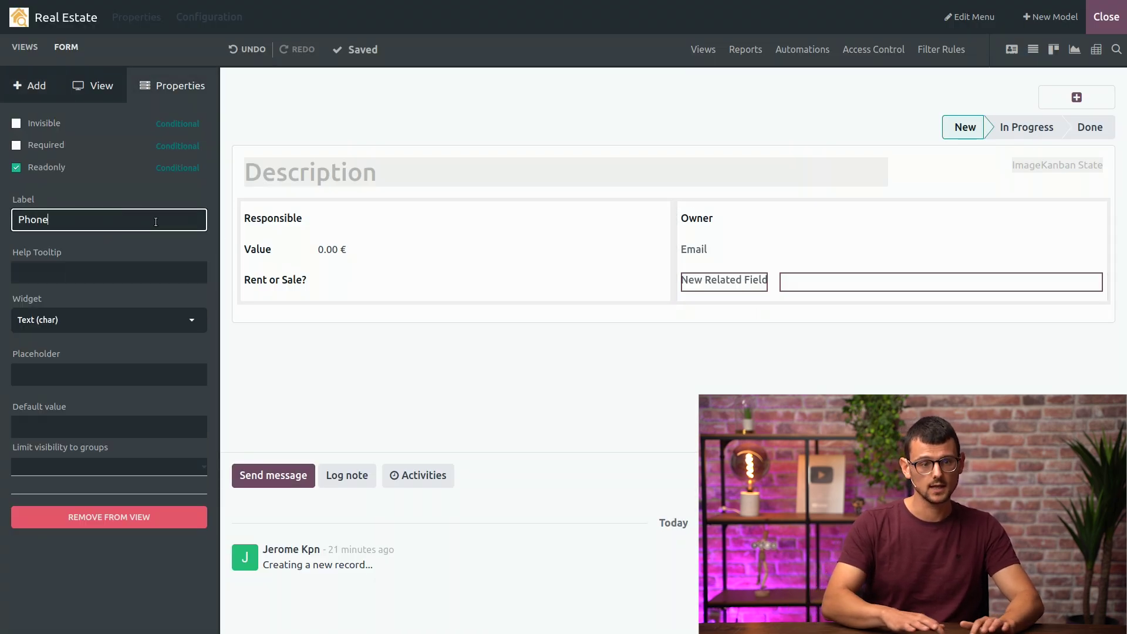
key(Return)
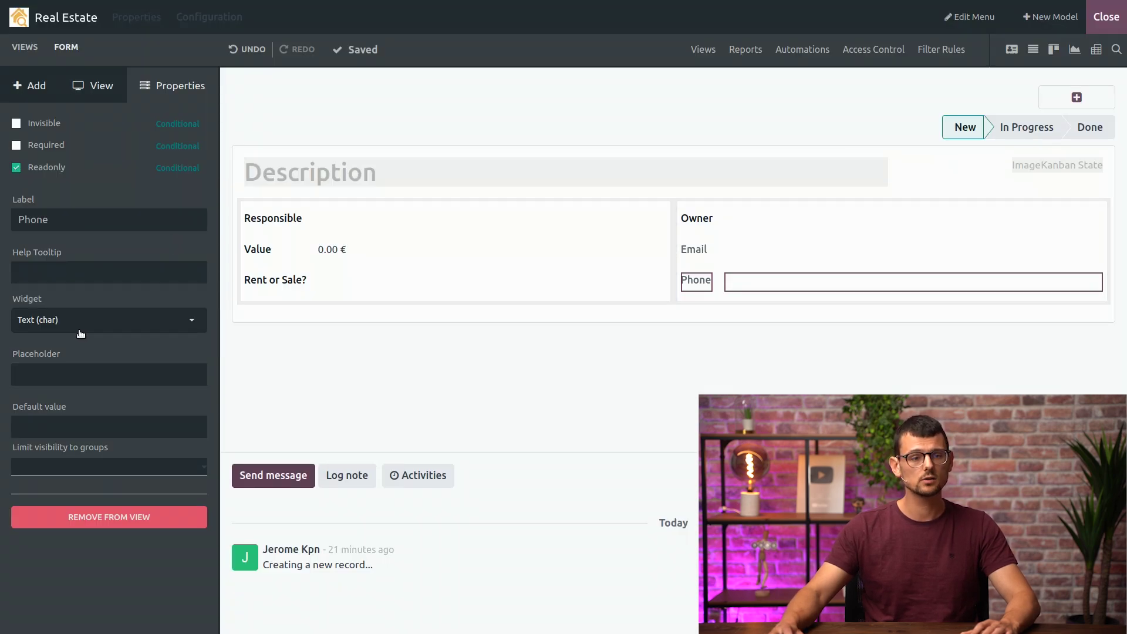
click(81, 322)
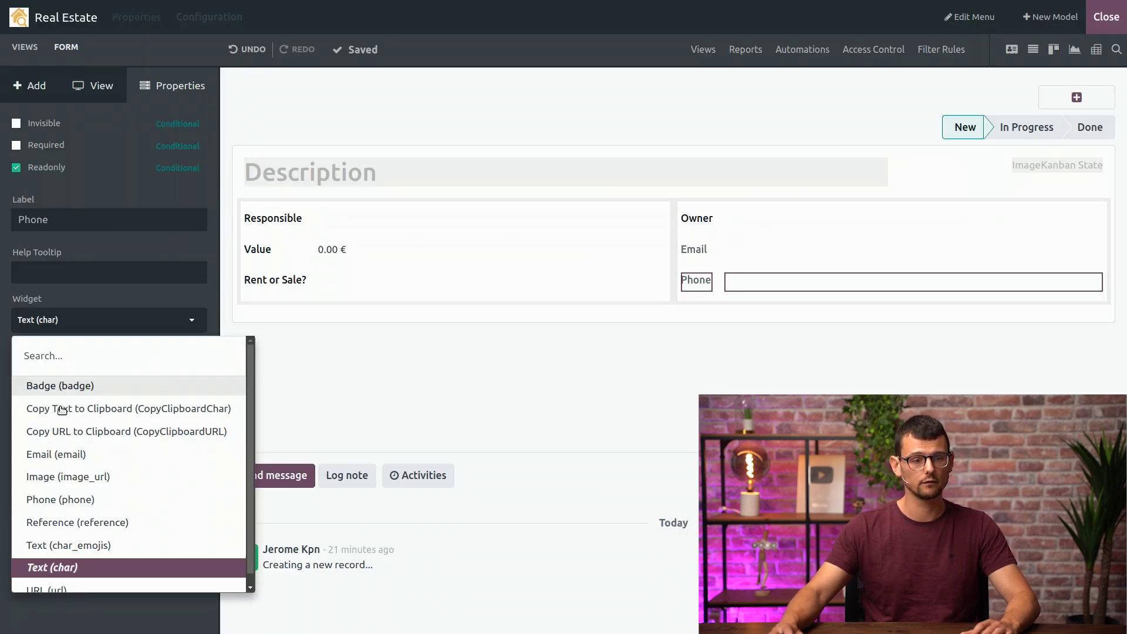
click(69, 496)
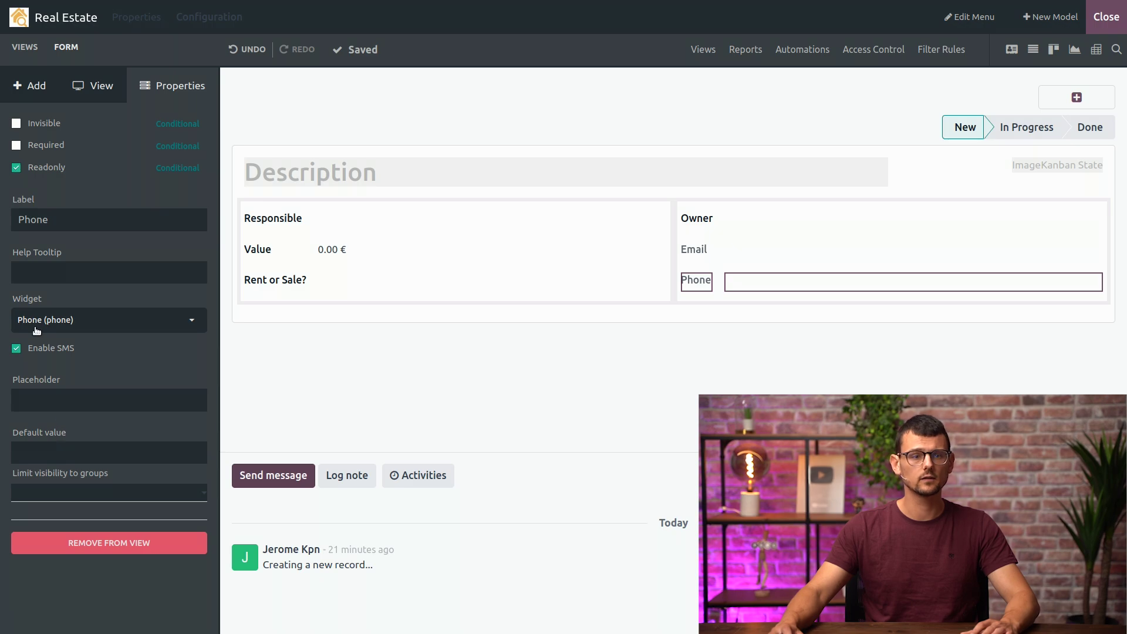
click(18, 99)
Add a selection field with the options House, Apartment and Land
drag(153, 320, 315, 299)
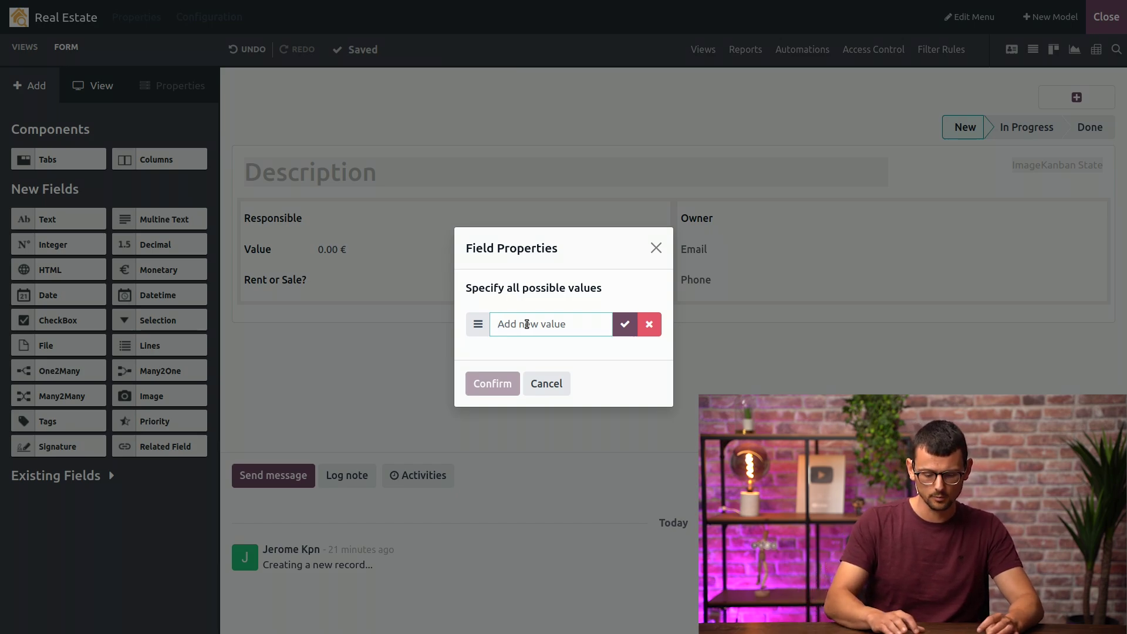
text(House)
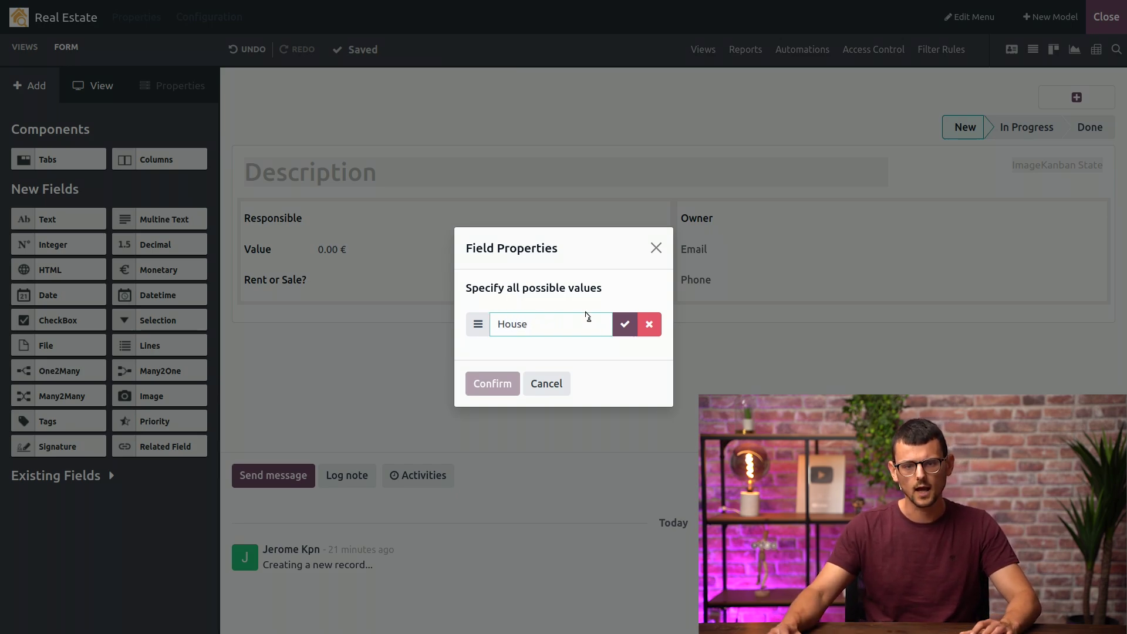
click(622, 326)
text(A)
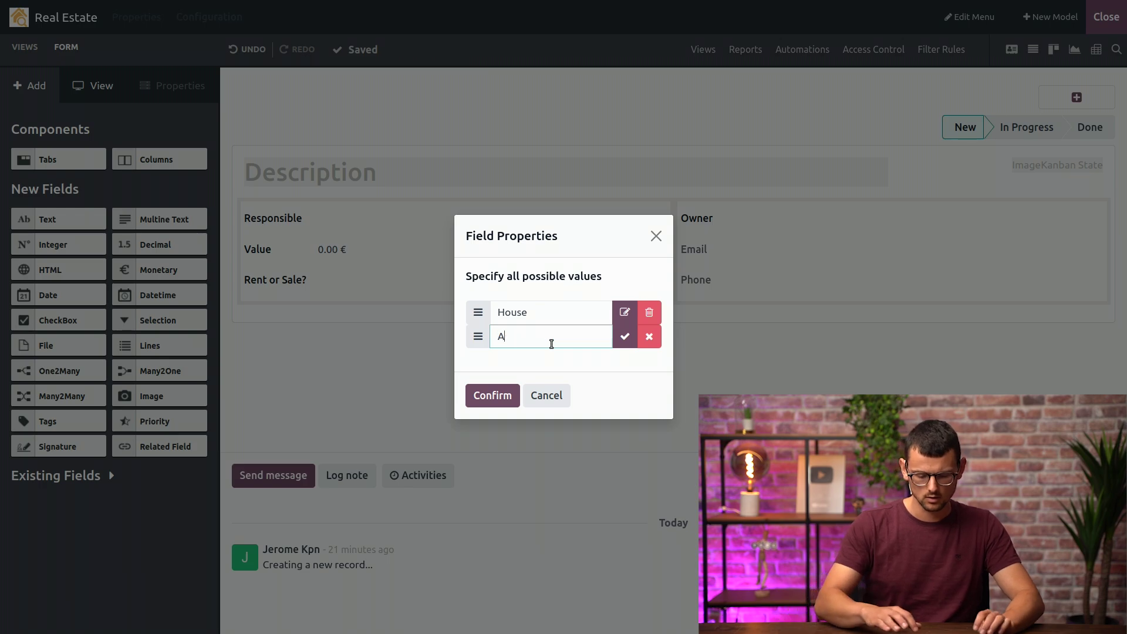
text(partment)
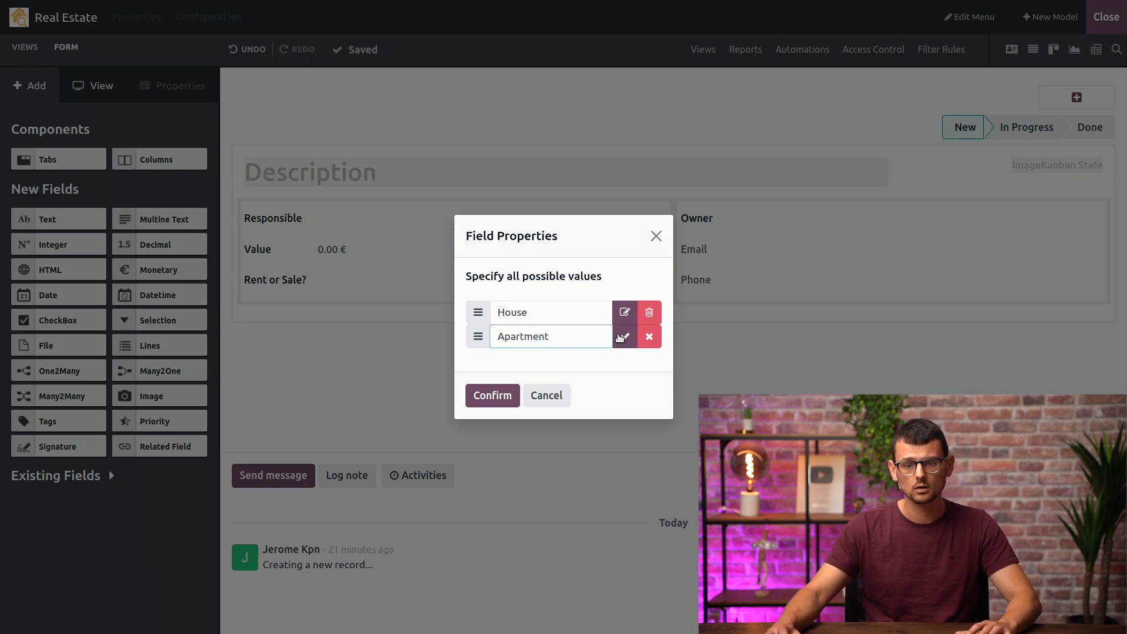
click(625, 336)
text(Land)
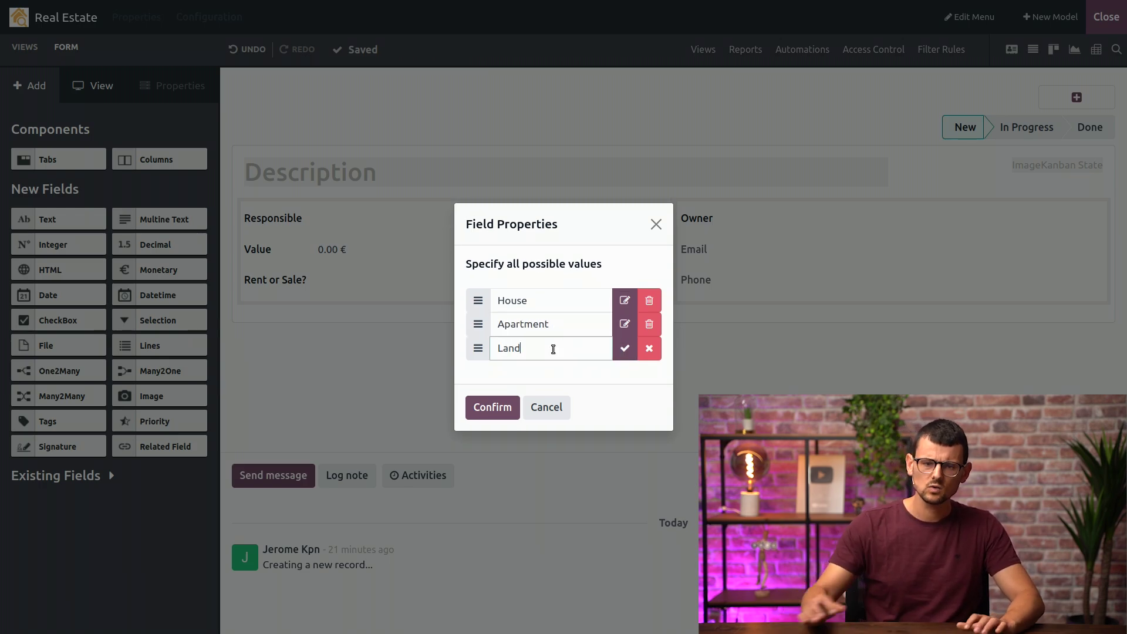
click(621, 350)
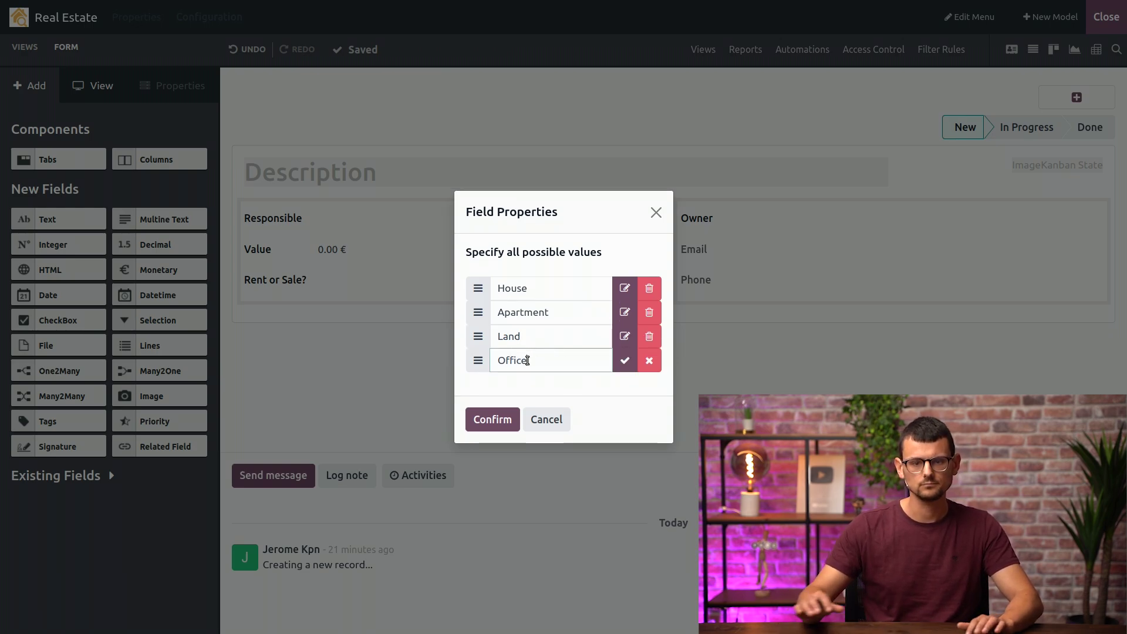
click(487, 415)
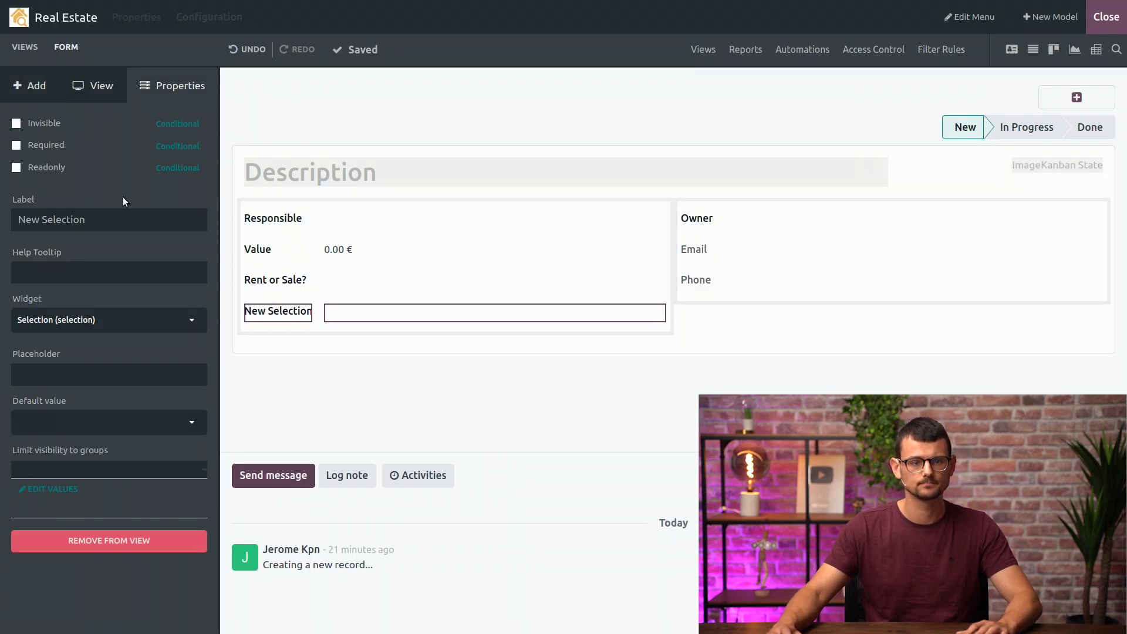
Label the new selection field 'Property Type'
click(116, 214)
text(Prope)
key(BackSpace)
key(BackSpace)
key(BackSpace)
key(BackSpace)
key(BackSpace)
key(BackSpace)
key(BackSpace)
key(BackSpace)
key(BackSpace)
key(BackSpace)
key(BackSpace)
key(BackSpace)
key(BackSpace)
key(BackSpace)
key(BackSpace)
key(BackSpace)
key(BackSpace)
key(BackSpace)
text(Property Ty)
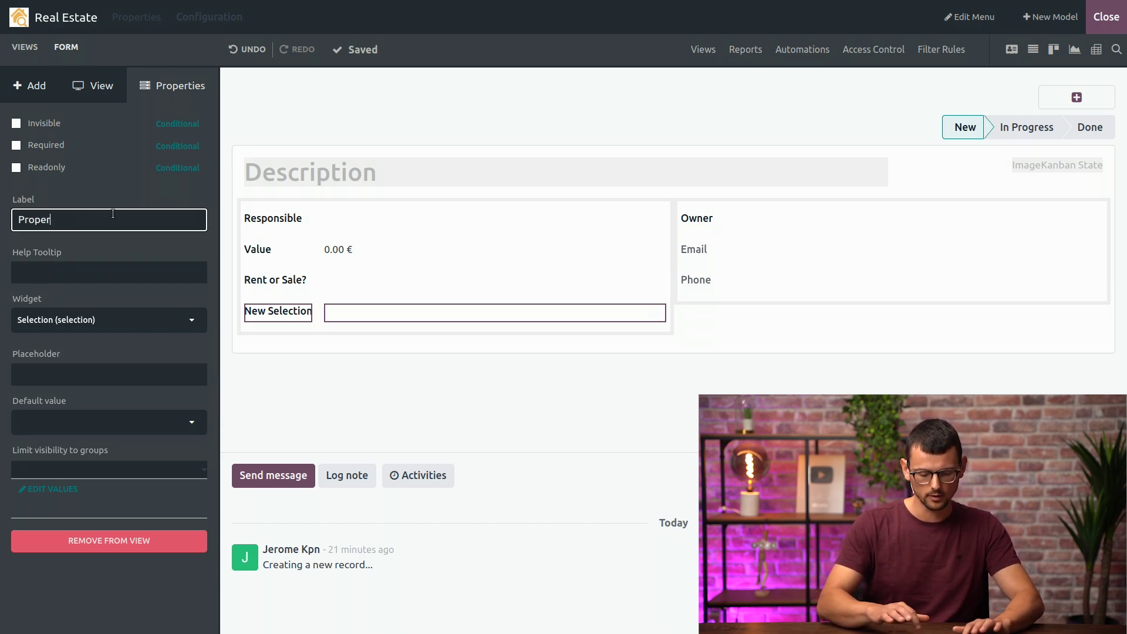
text(pe)
key(Return)
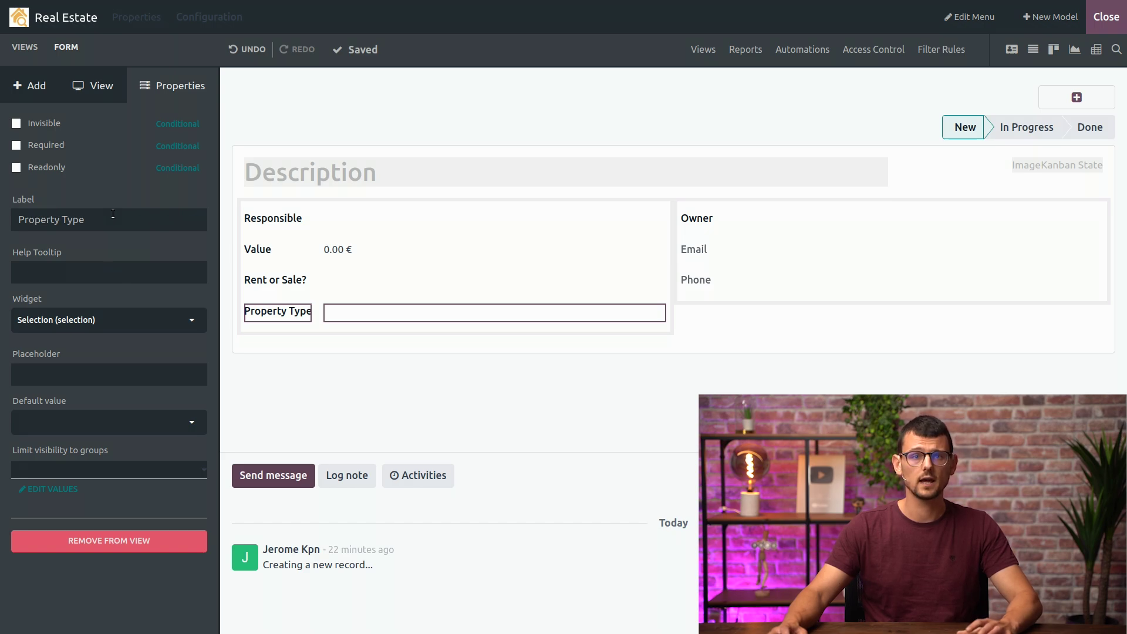
Add a multiline text field labelled 'Address' below Property Type
click(54, 86)
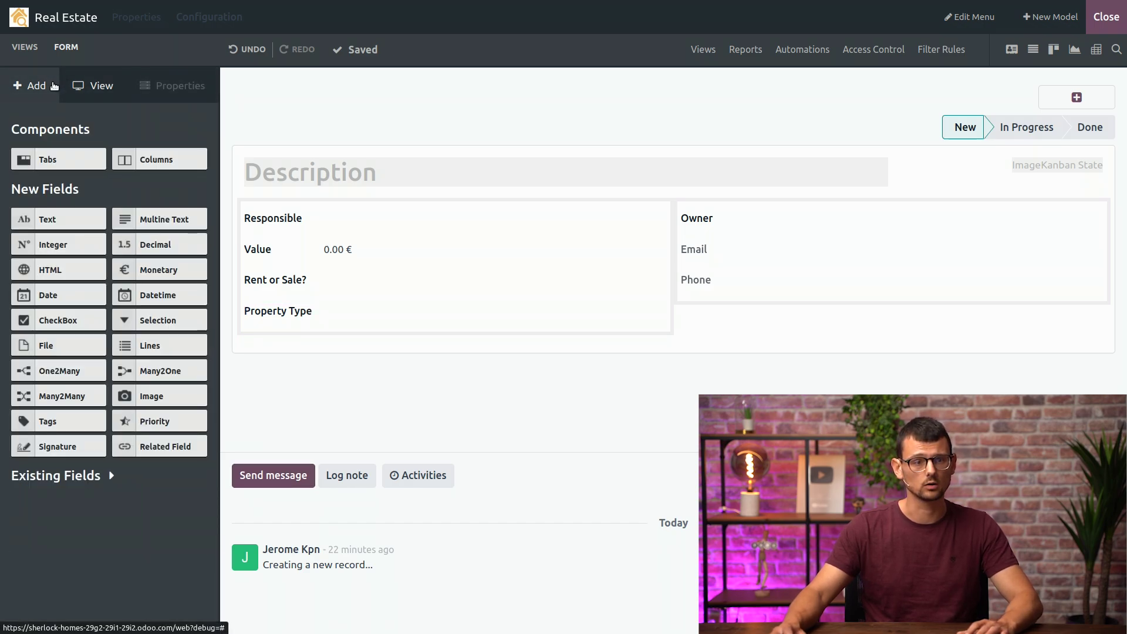
drag(154, 217, 284, 335)
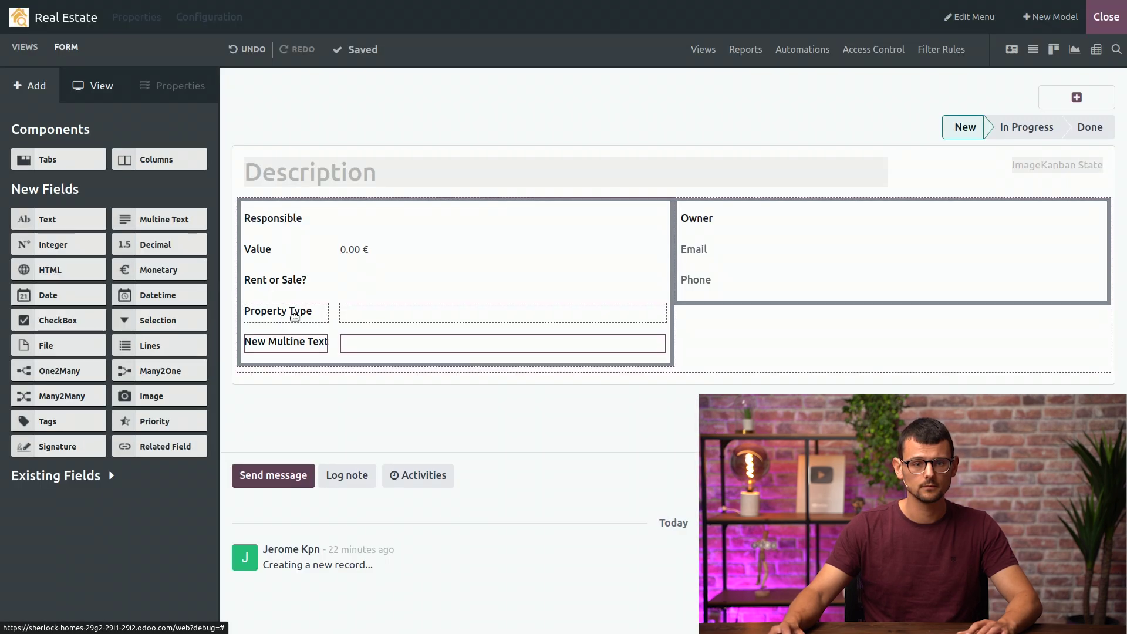
triple_click(100, 220)
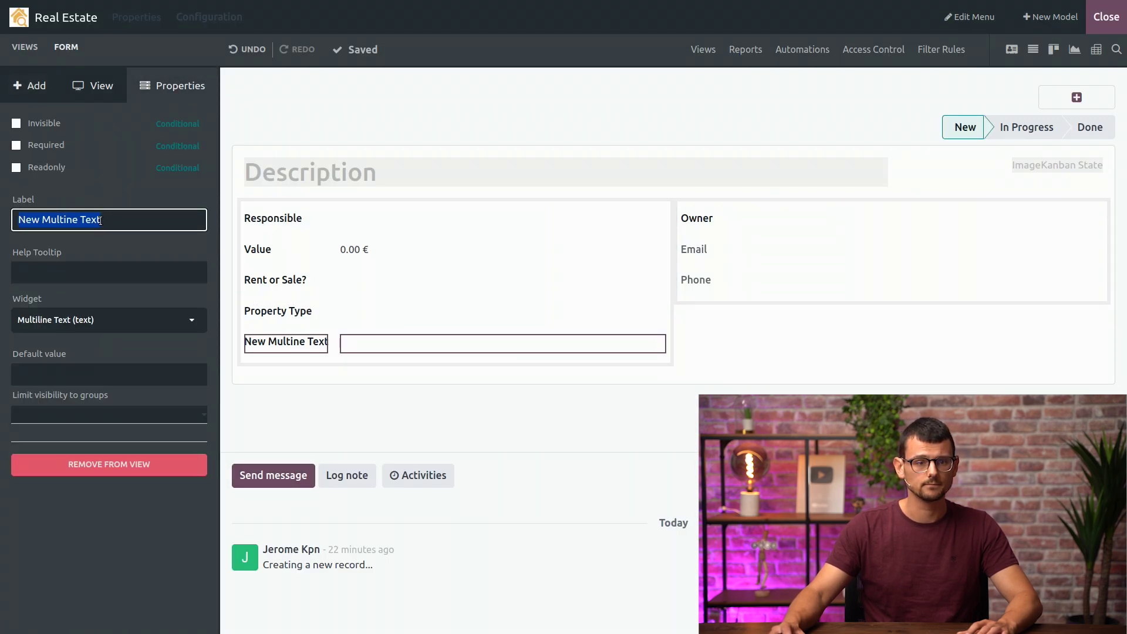
text(Address)
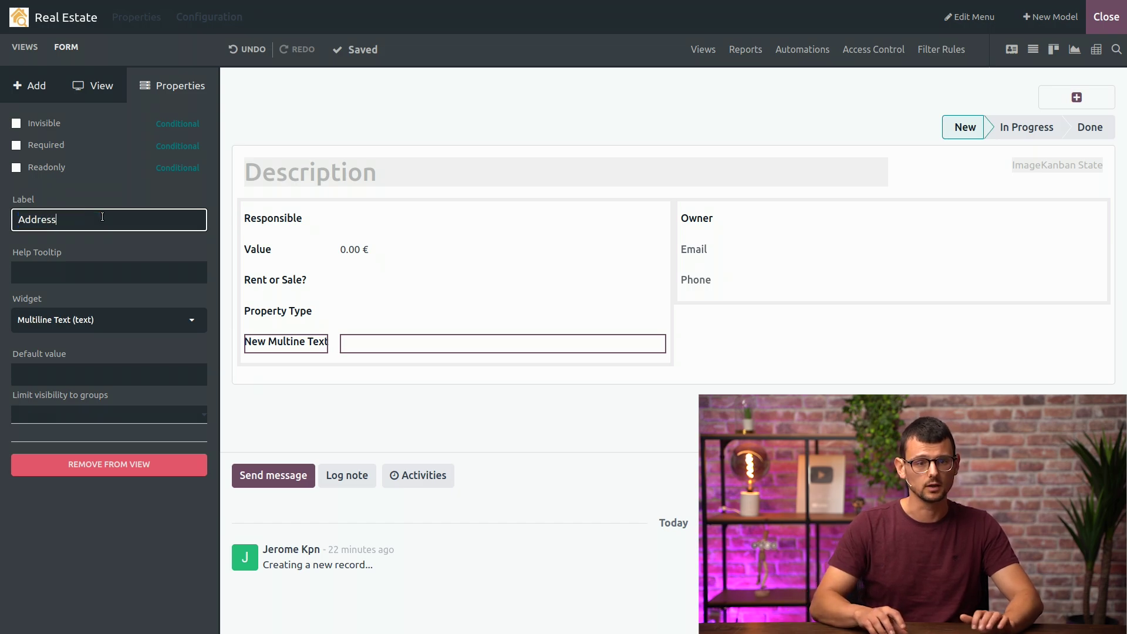
key(Return)
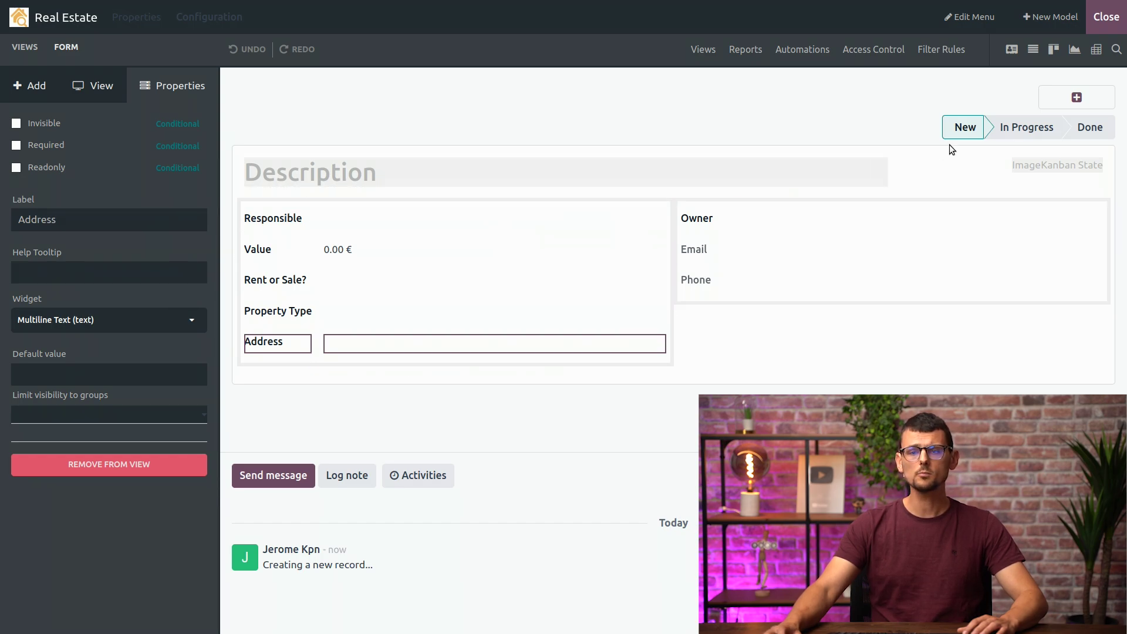
Remove the New / In Progress / Done stage bar from the property form
click(959, 127)
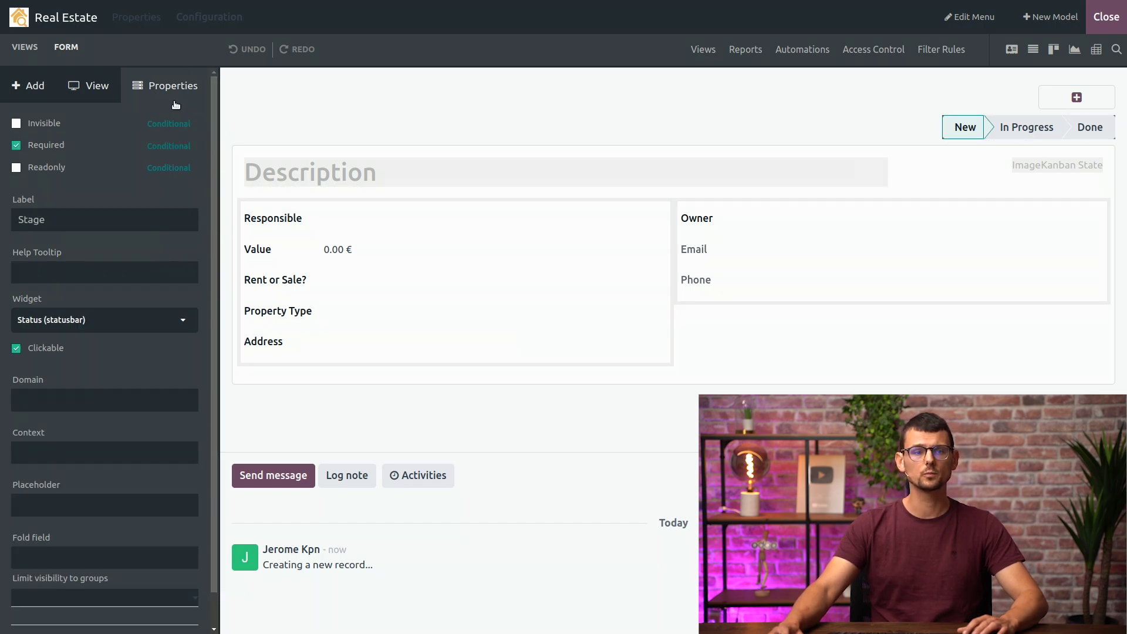
scroll(139, 351, down, 1)
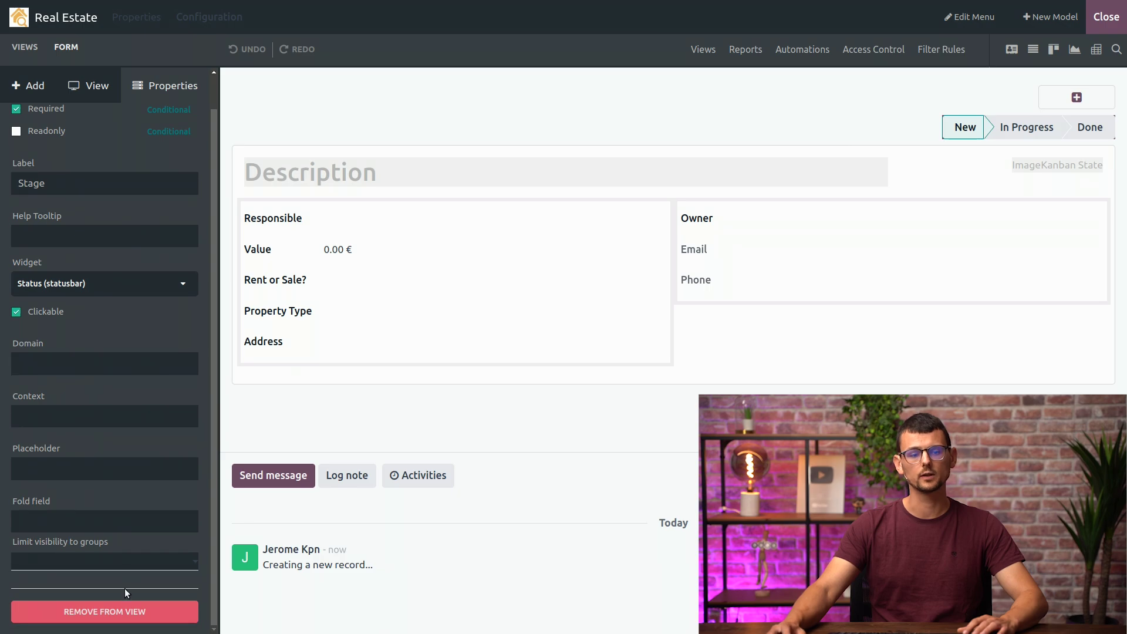
click(122, 616)
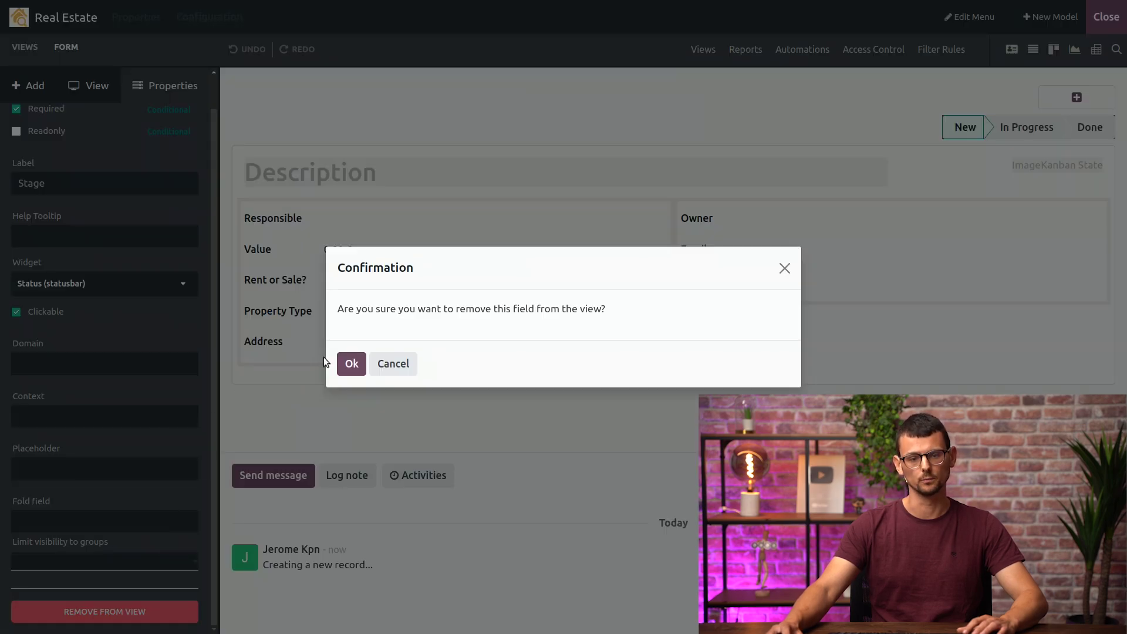
click(345, 369)
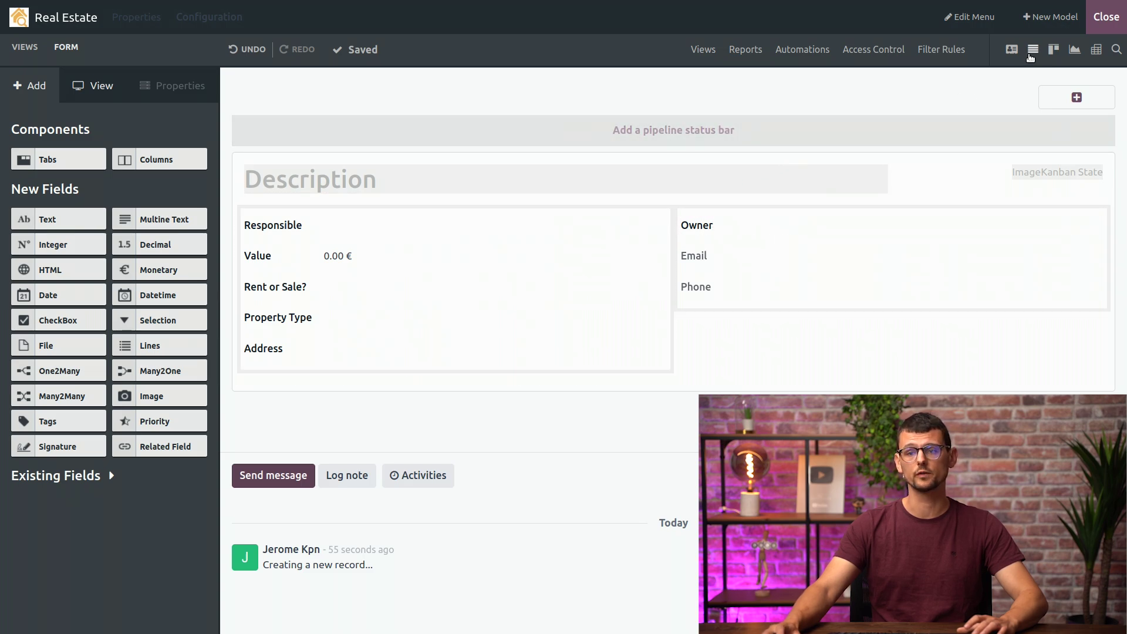
Leave Studio and start a property named 'Charming House in Brussels' valued at 500,000
click(1094, 20)
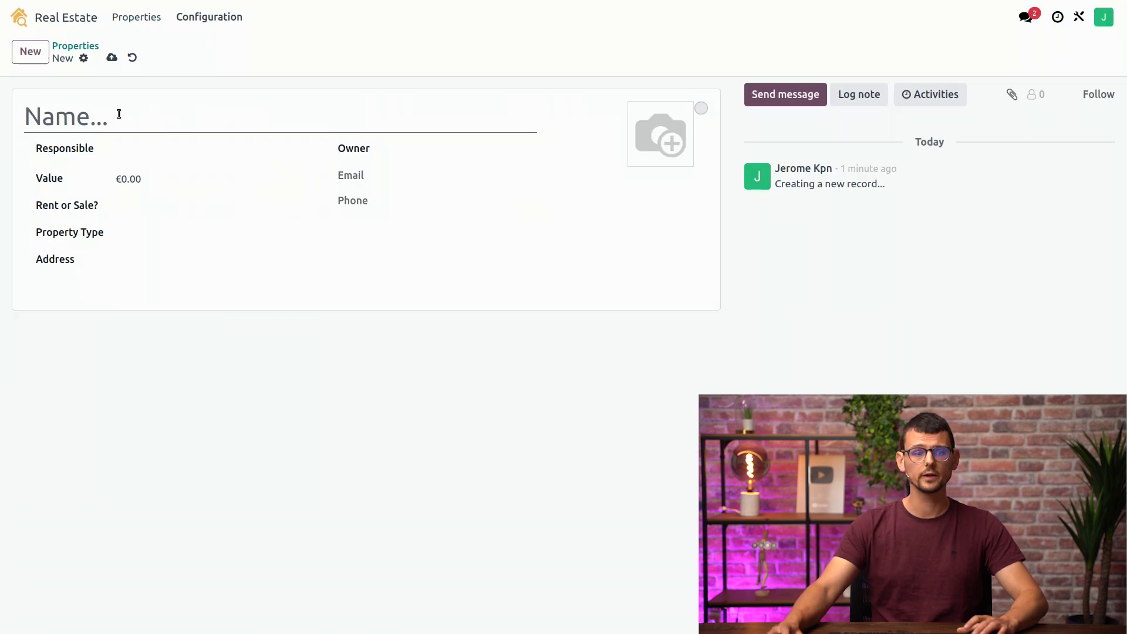
text(Charming House)
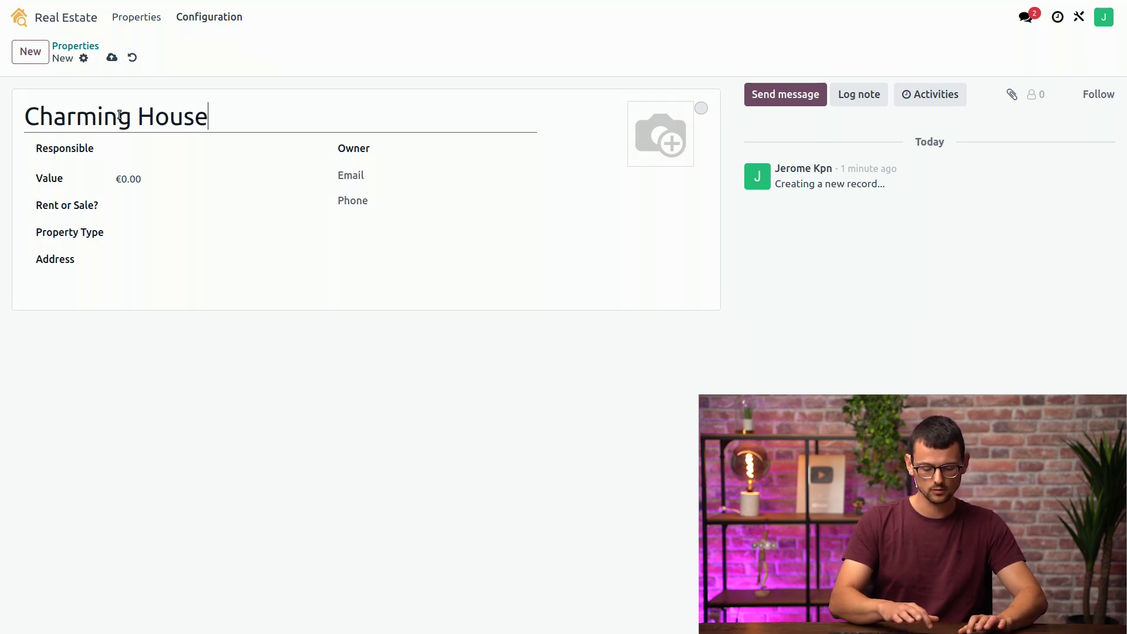
text( in Brussels)
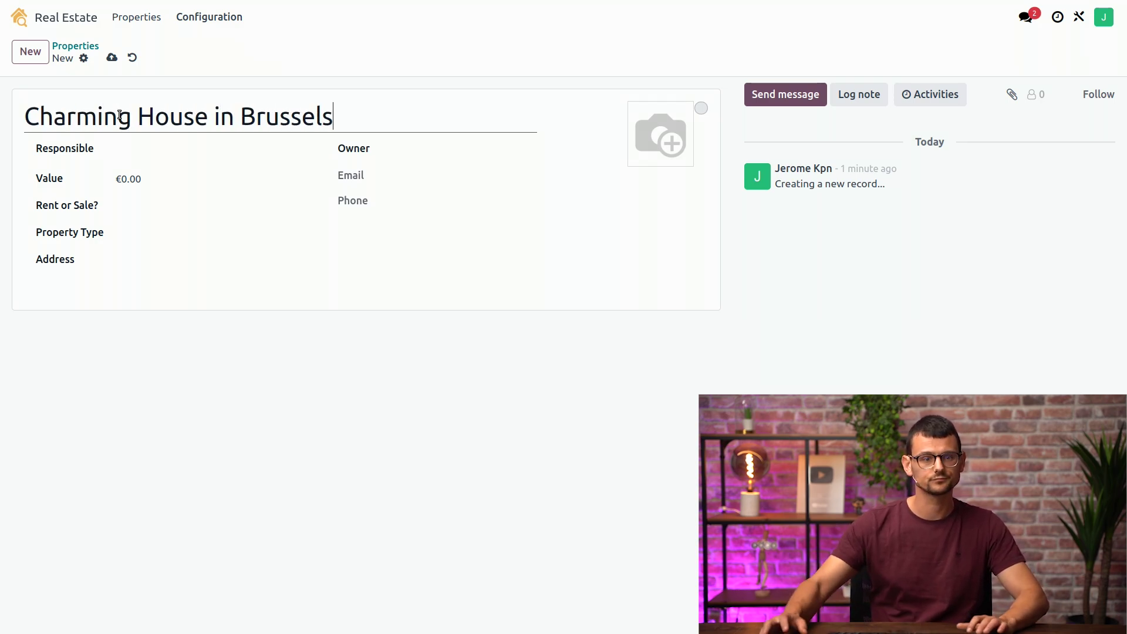
click(126, 186)
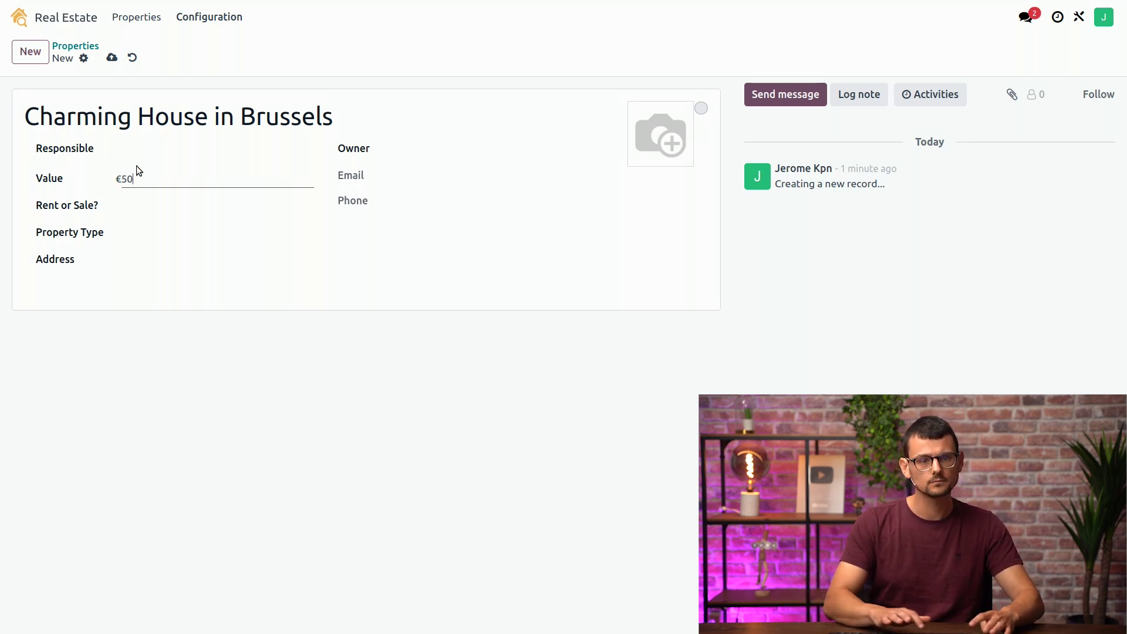
text(500,000)
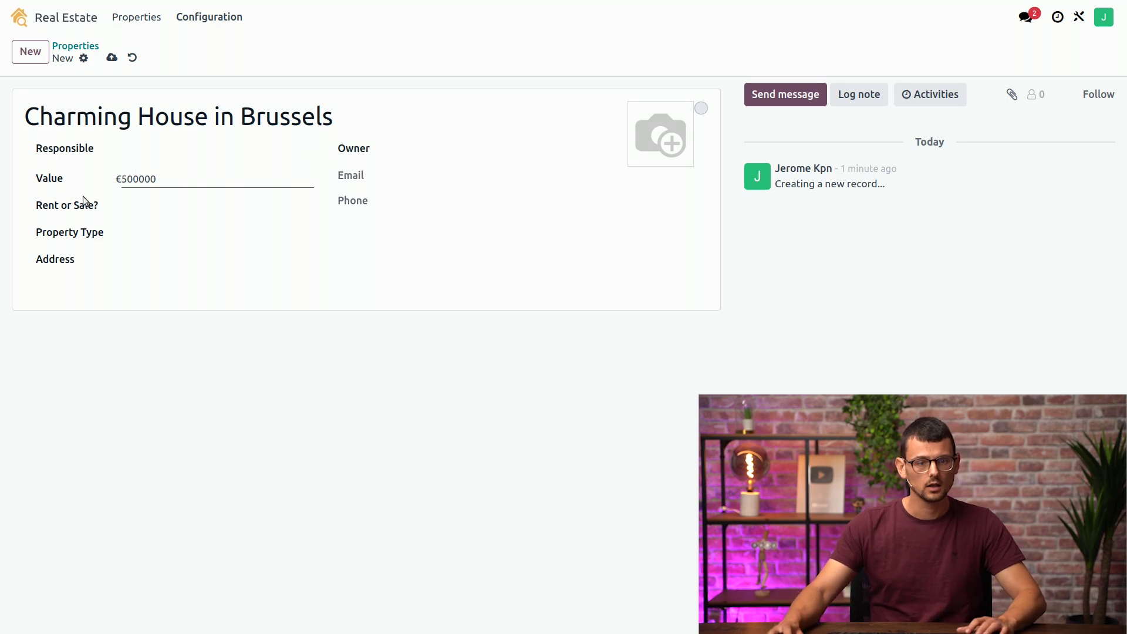
Set the property to For Sale and House, enter a street address, and save the record
click(165, 205)
click(156, 249)
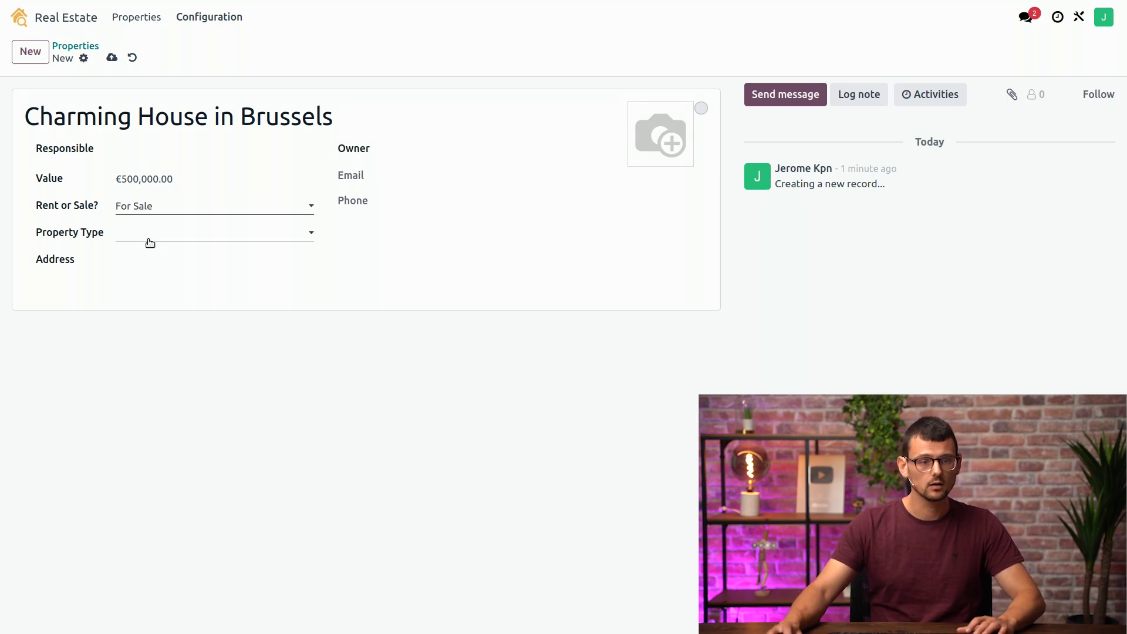
click(148, 234)
click(151, 262)
click(152, 265)
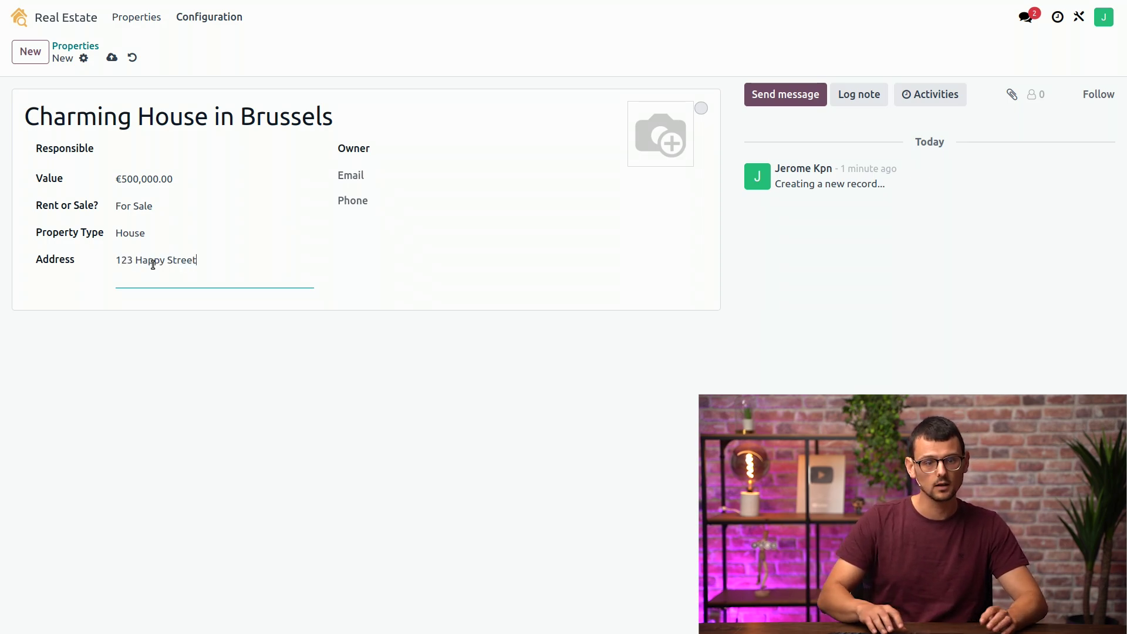
text(123 Happy Street 1000 Burssels)
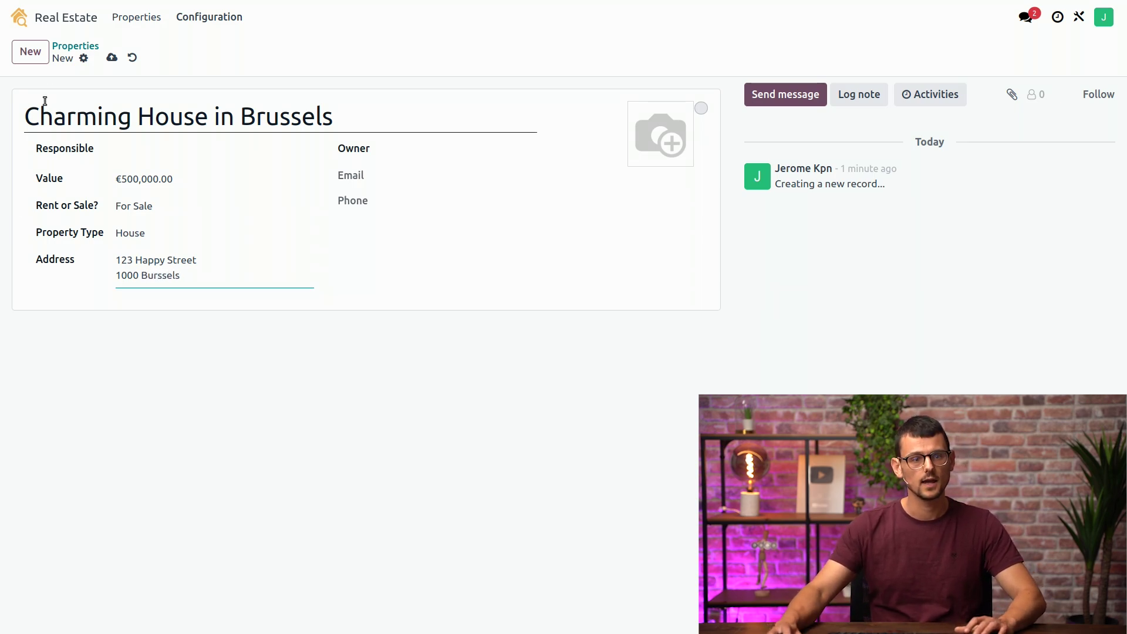
click(112, 57)
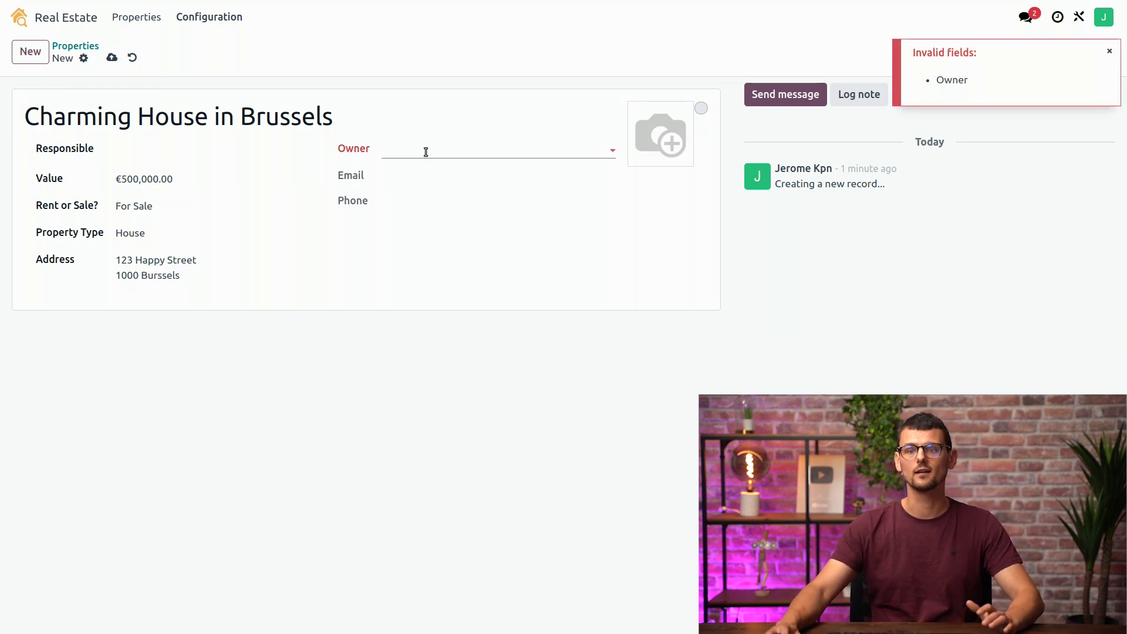